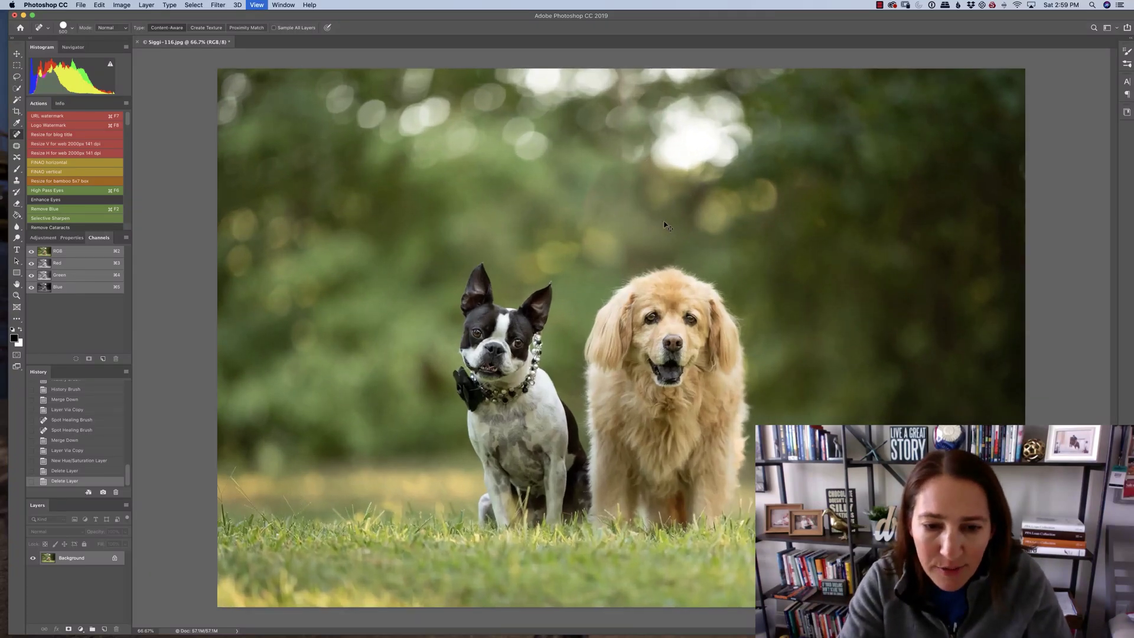
- Inspect the Boston terrier's fur, then add a Hue/Saturation 1 adjustment layer above the Background
scroll(664, 220, "down", 5)
scroll(664, 221, "left", 4)
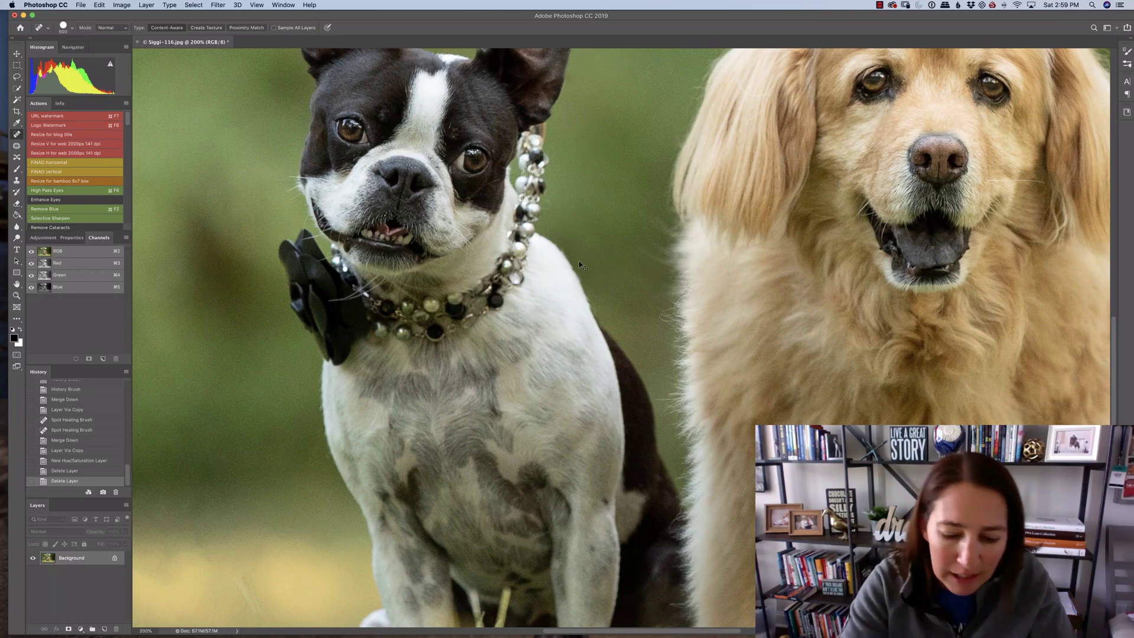
key("super+minus")
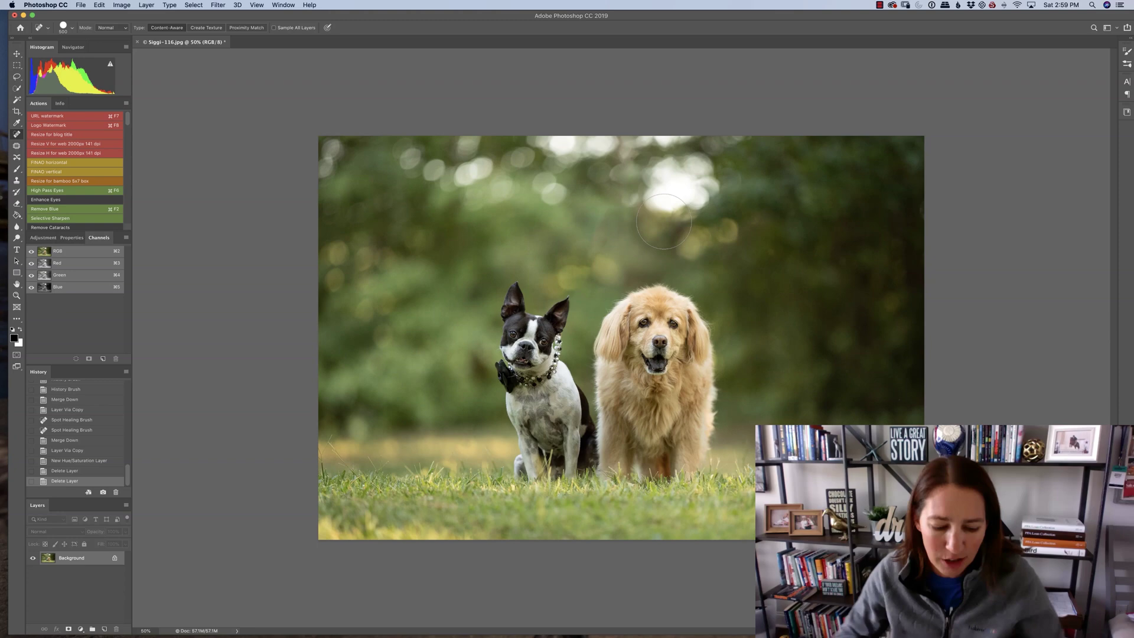
key("super+equal")
key("super+equal")
key("super+equal")
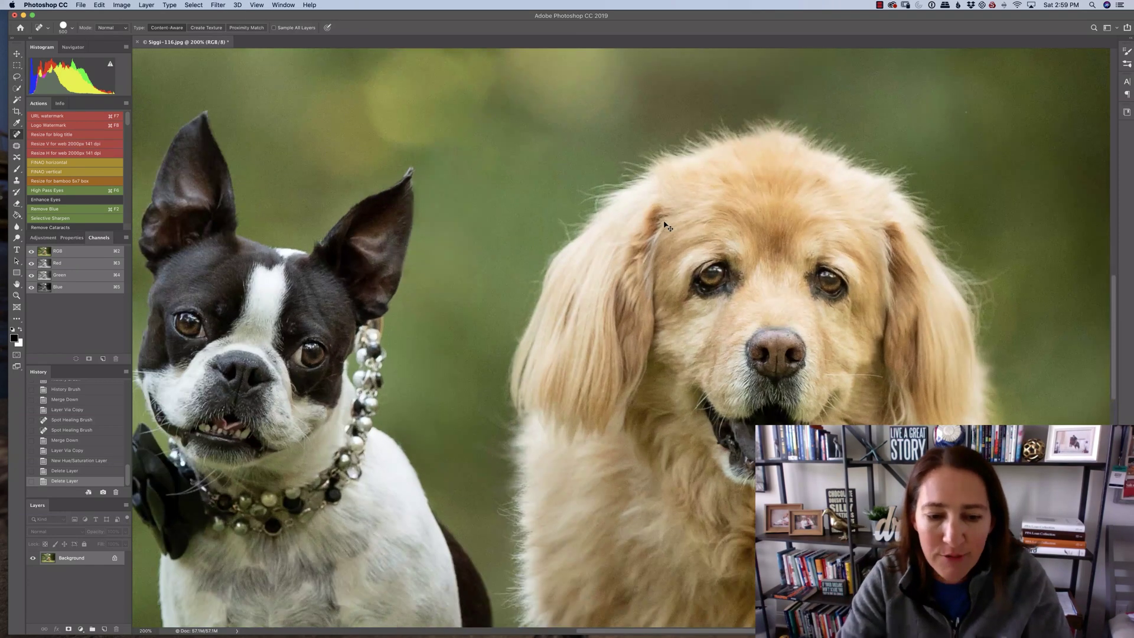
left_click_drag(431, 354, 598, 149)
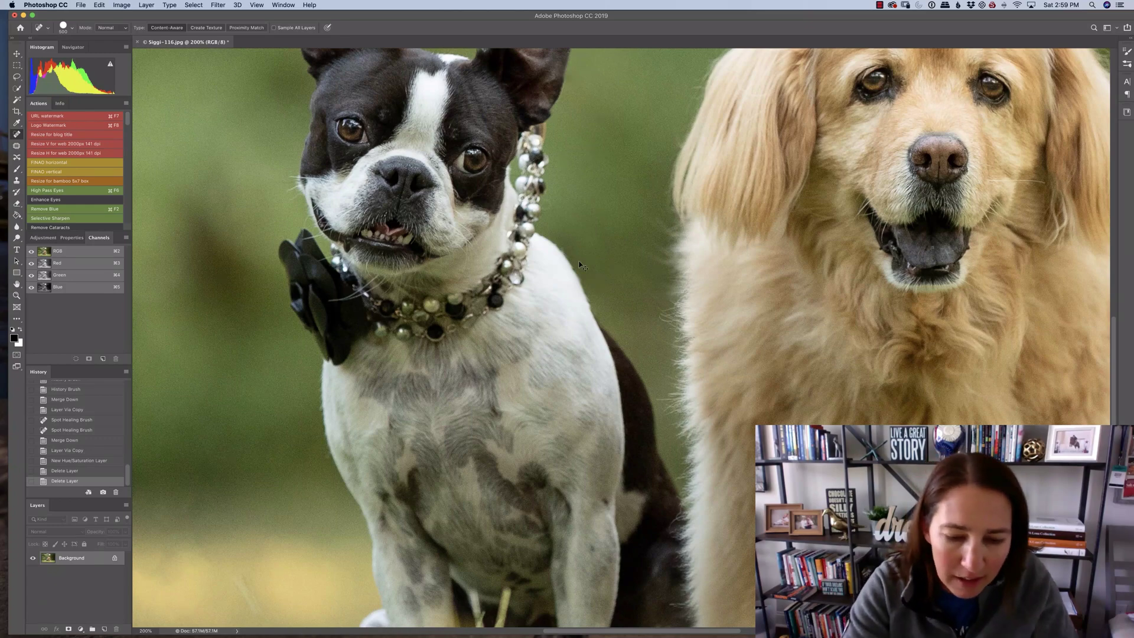
key("super+minus")
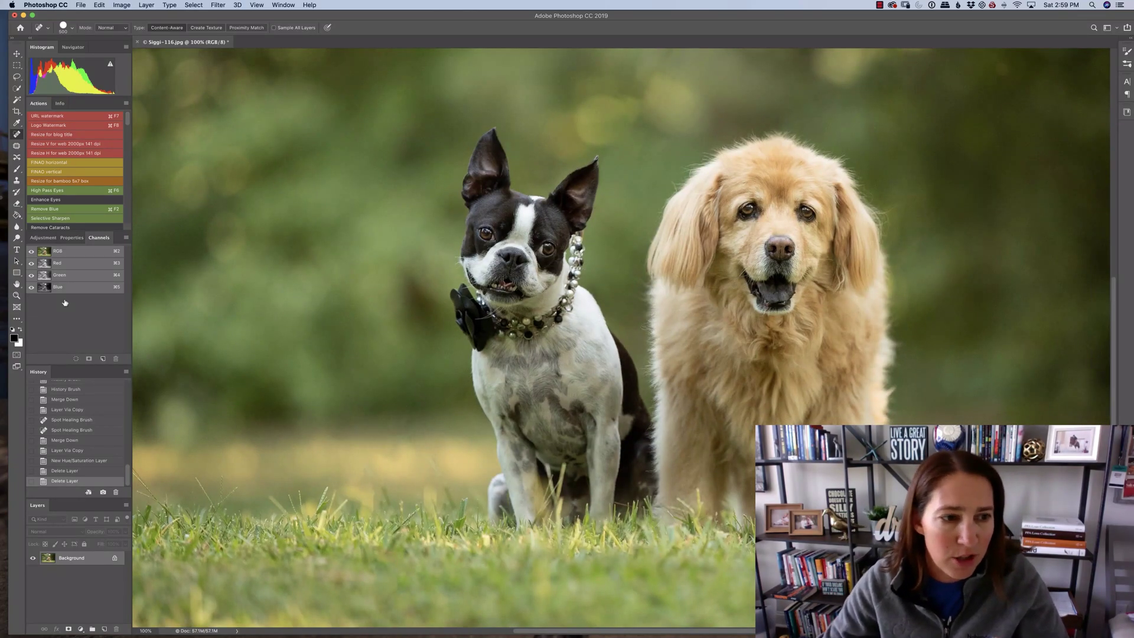
left_click(33, 237)
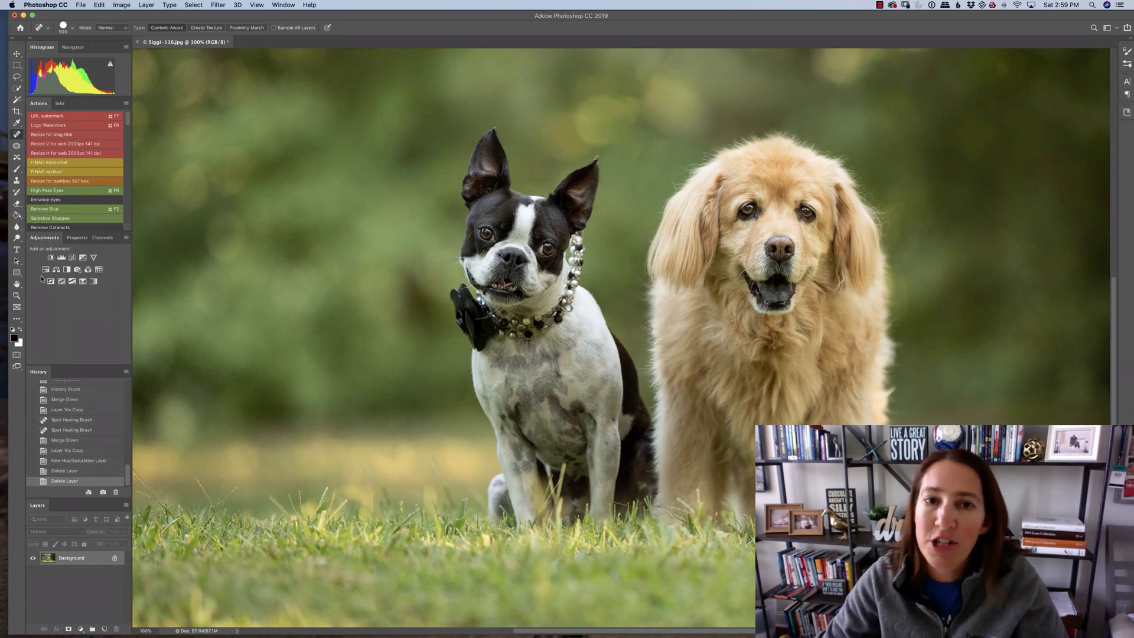
left_click(45, 271)
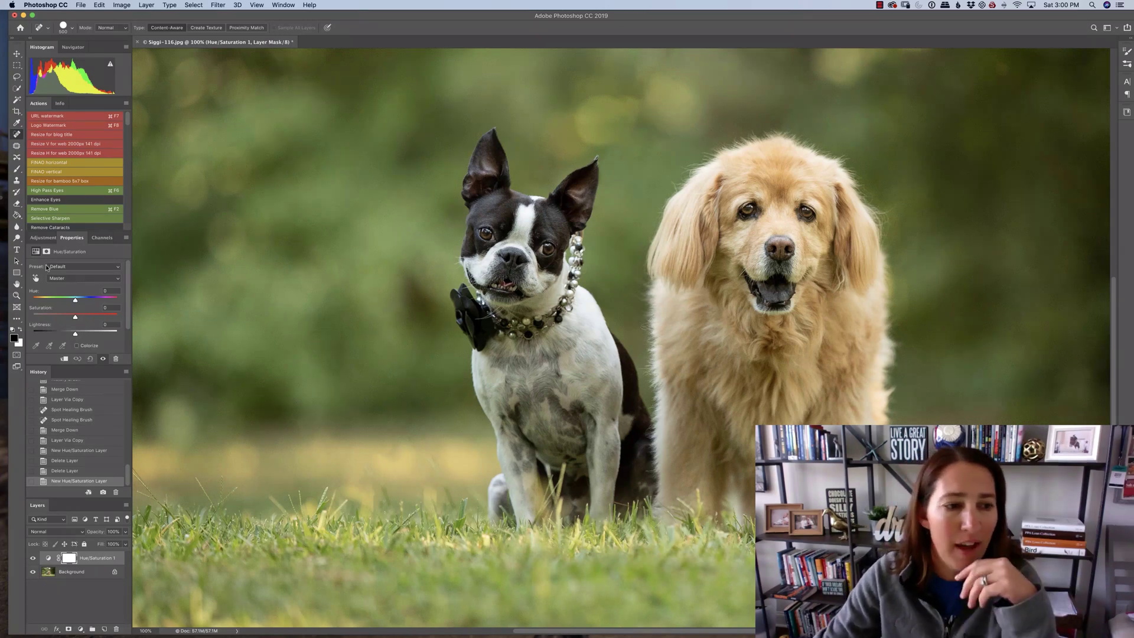
- Use the Targeted Adjustment Tool on the terrier's fur to set Yellows saturation -34 and lightness +11
left_click(35, 278)
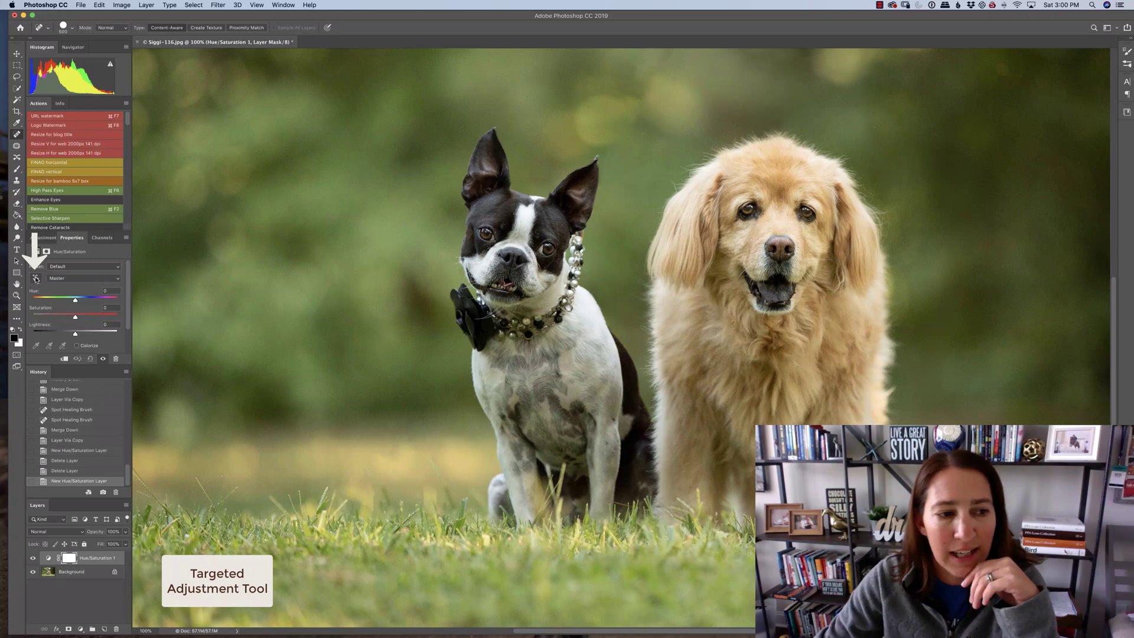
left_click(501, 411)
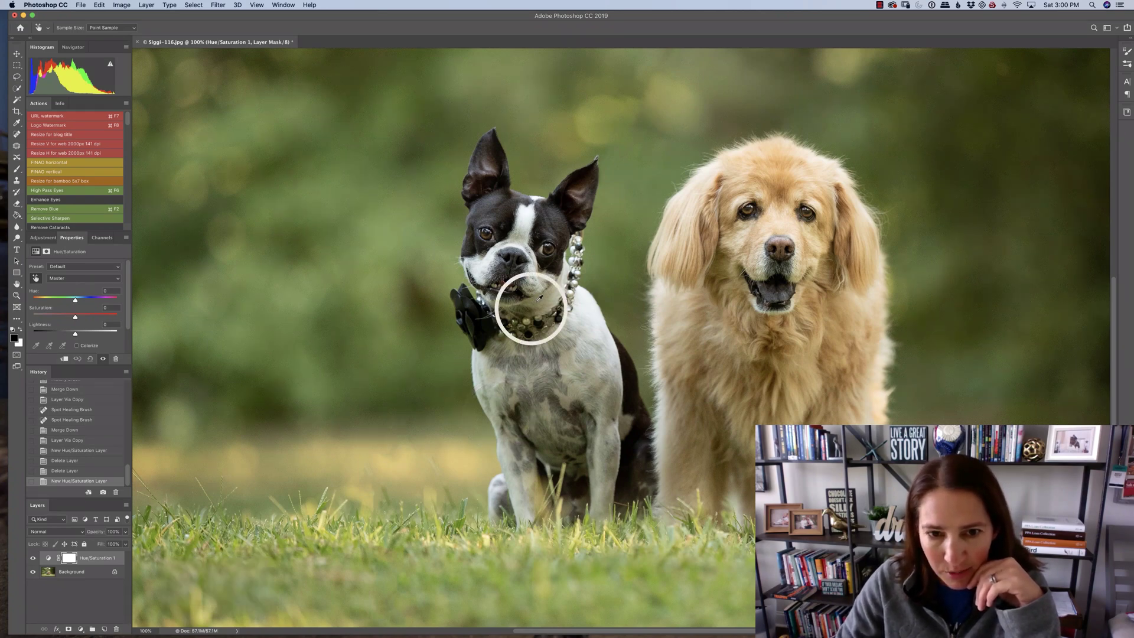
mouse_move(533, 302)
left_mouse_down()
mouse_move(507, 311)
mouse_move(518, 307)
left_mouse_up()
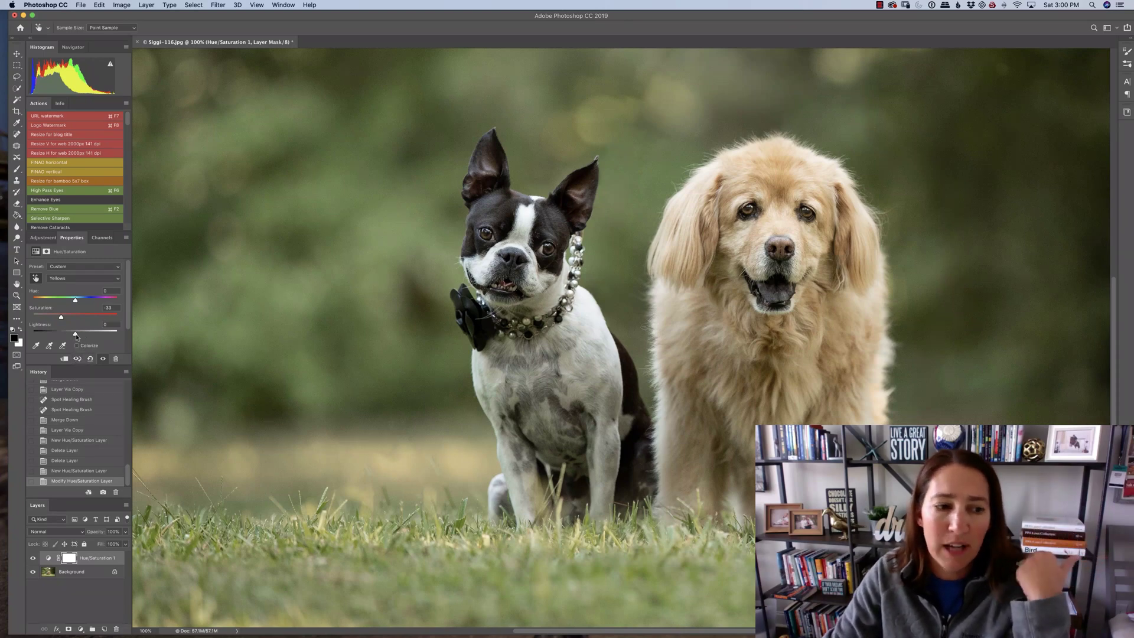
left_click_drag(75, 336, 81, 337)
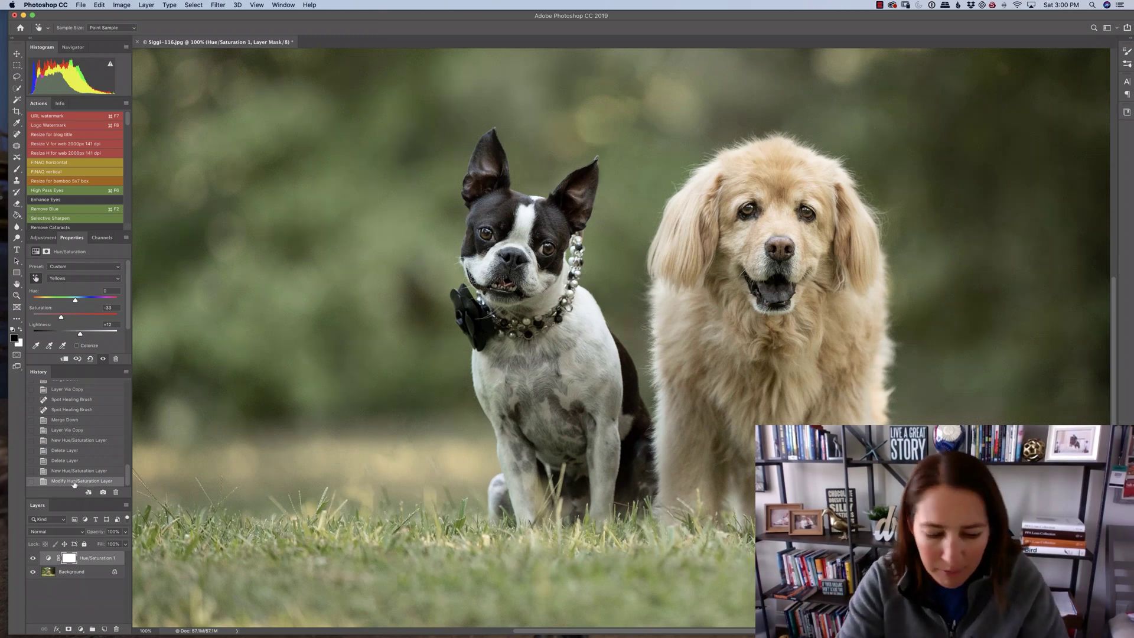
- Zoom out to the whole photo and invert the Hue/Saturation 1 mask to black
key("super+minus")
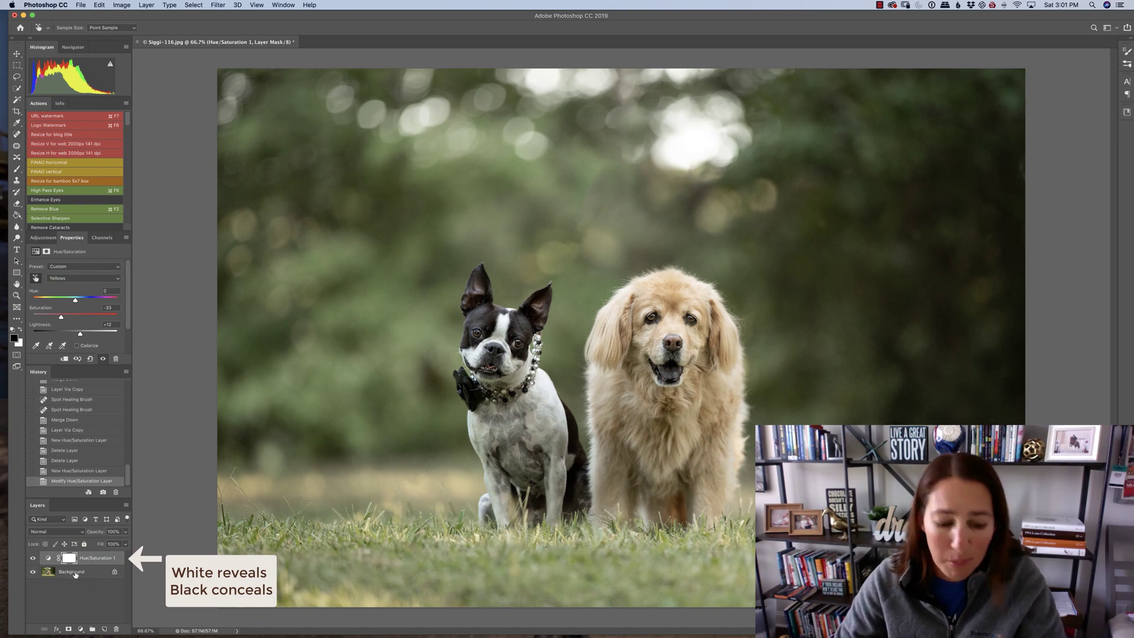
key("super+i")
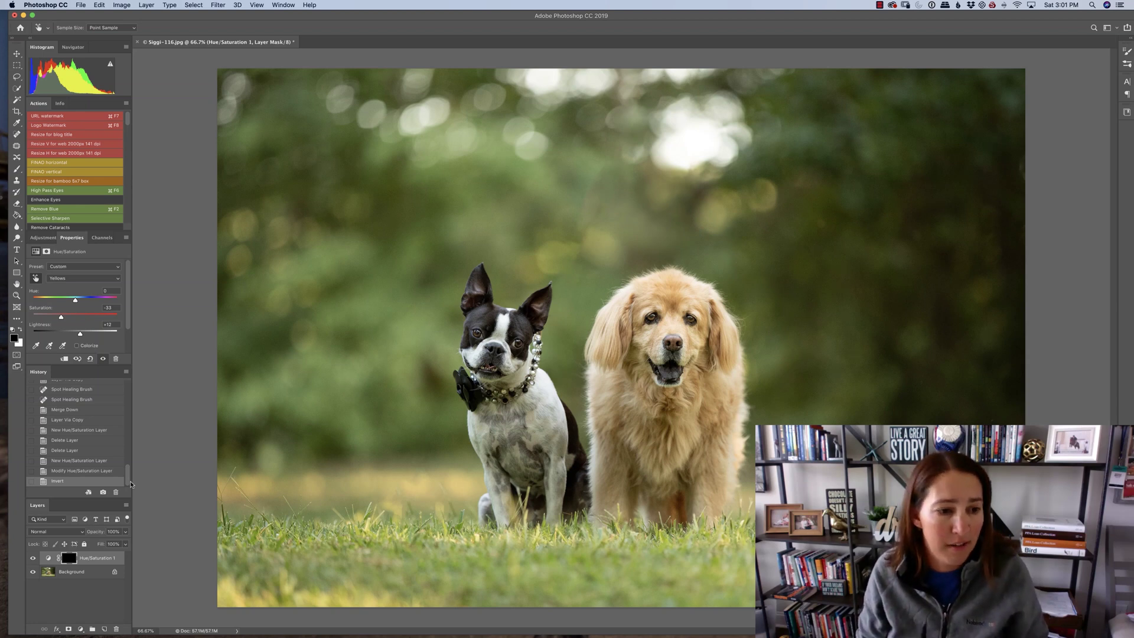
- With a white, size-50 brush, paint the mask over the terrier's white fur
key("b")
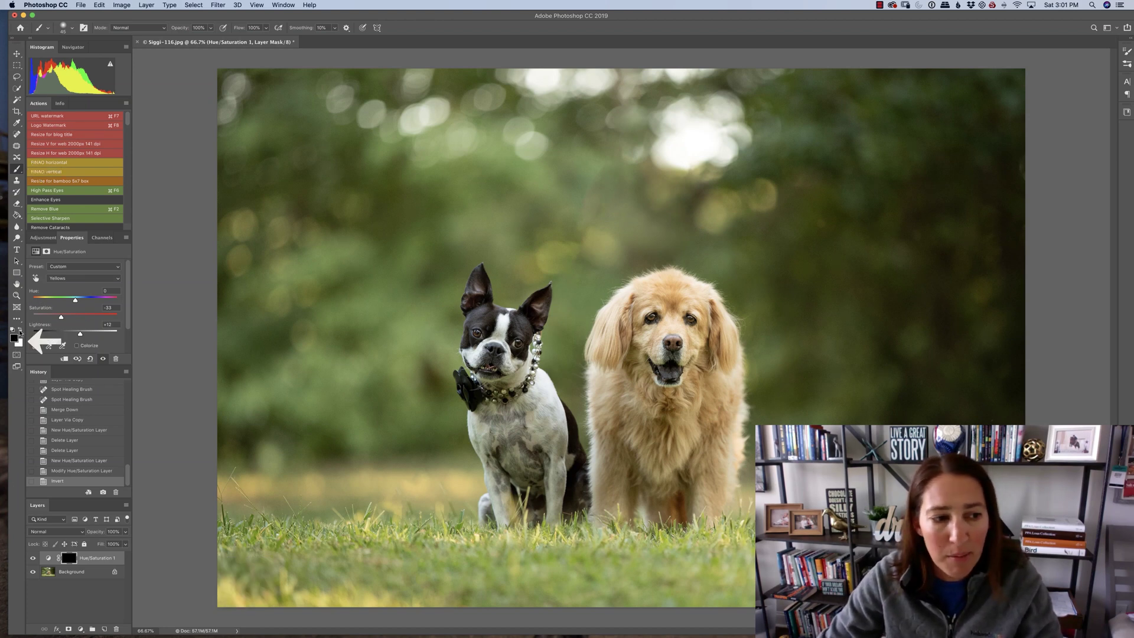
left_click(21, 331)
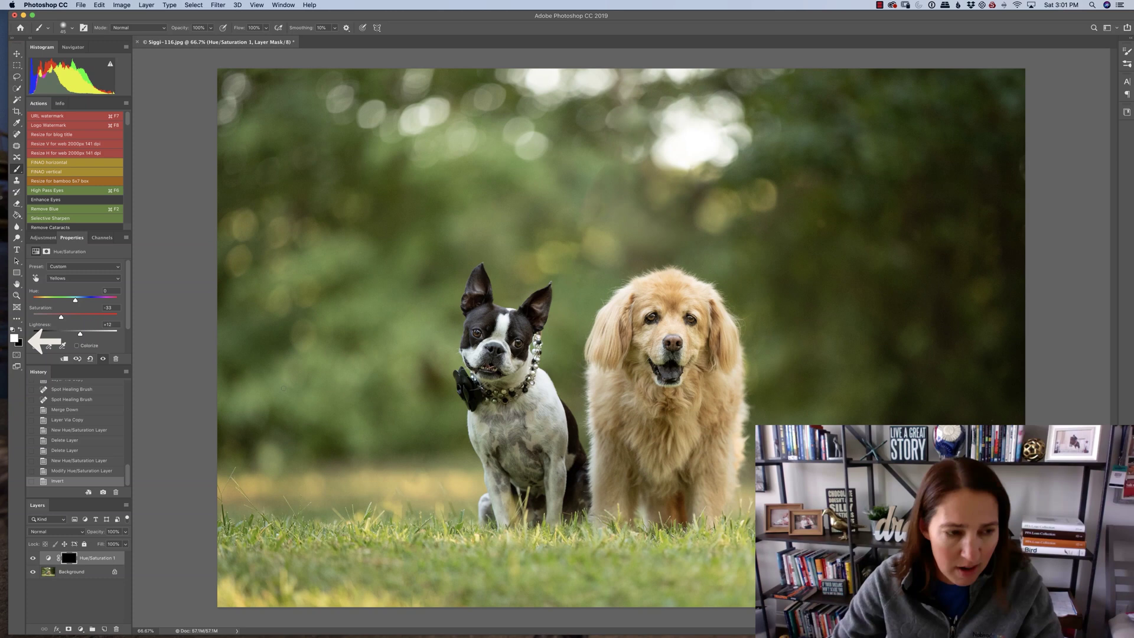
key("bracketright")
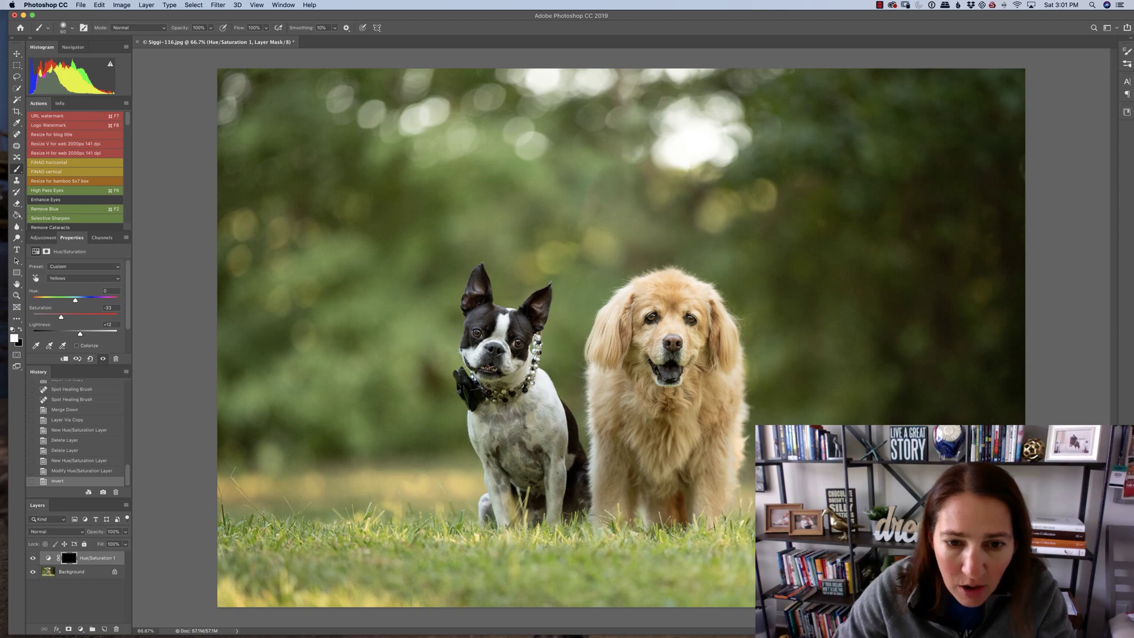
left_click(511, 375)
key("super+equal")
key("super+equal")
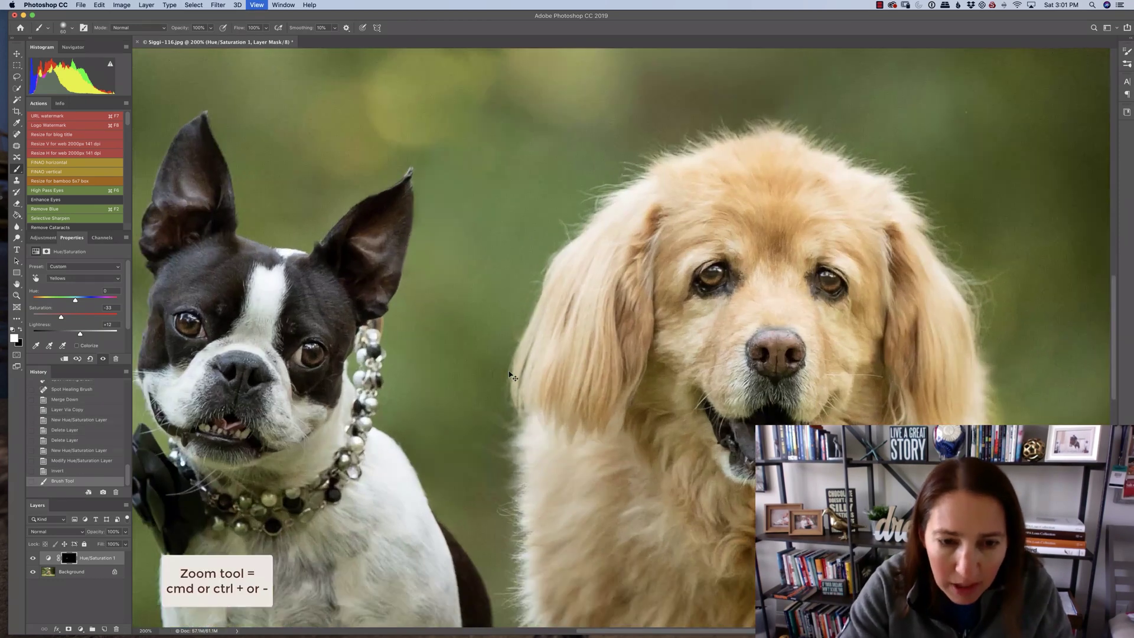
scroll(496, 295, "down", 5)
scroll(496, 295, "left", 5)
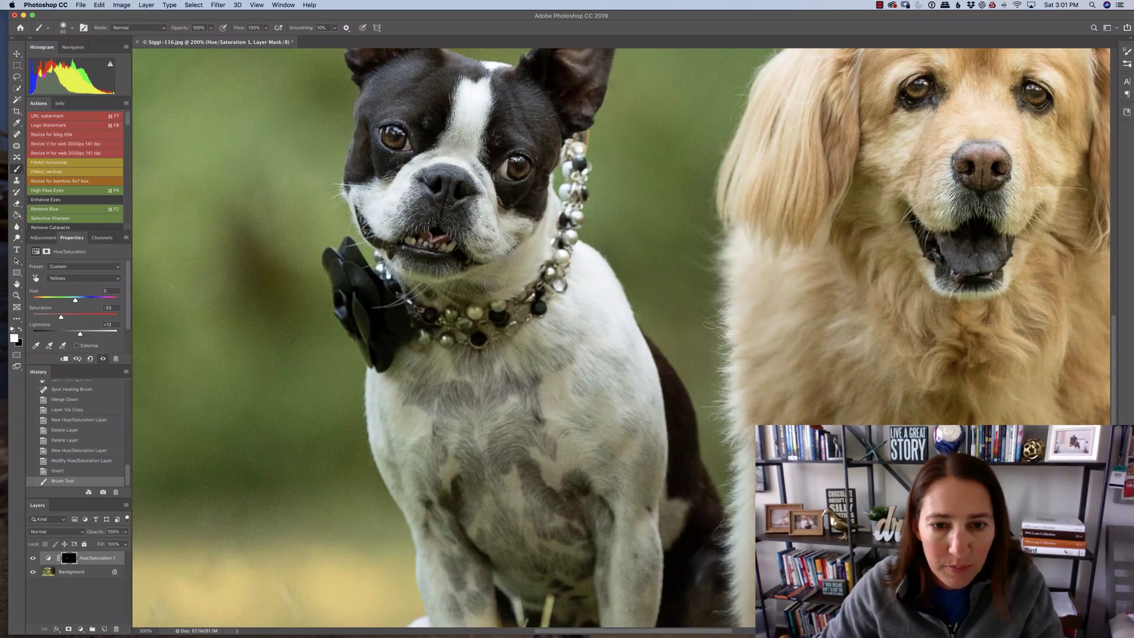
left_click(467, 284)
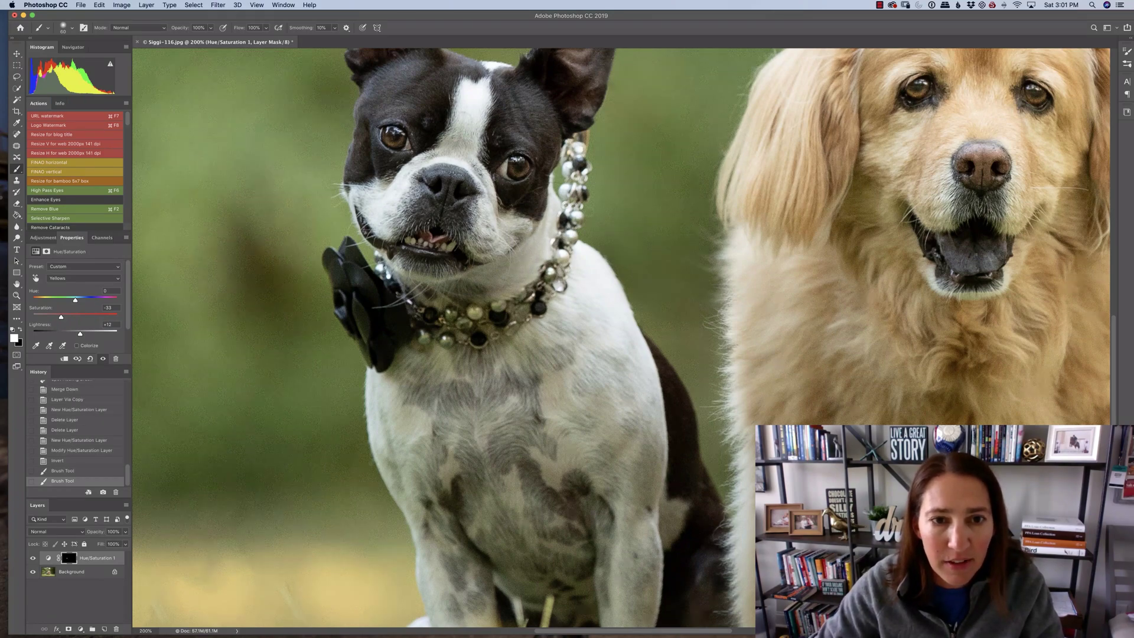
left_click(434, 336)
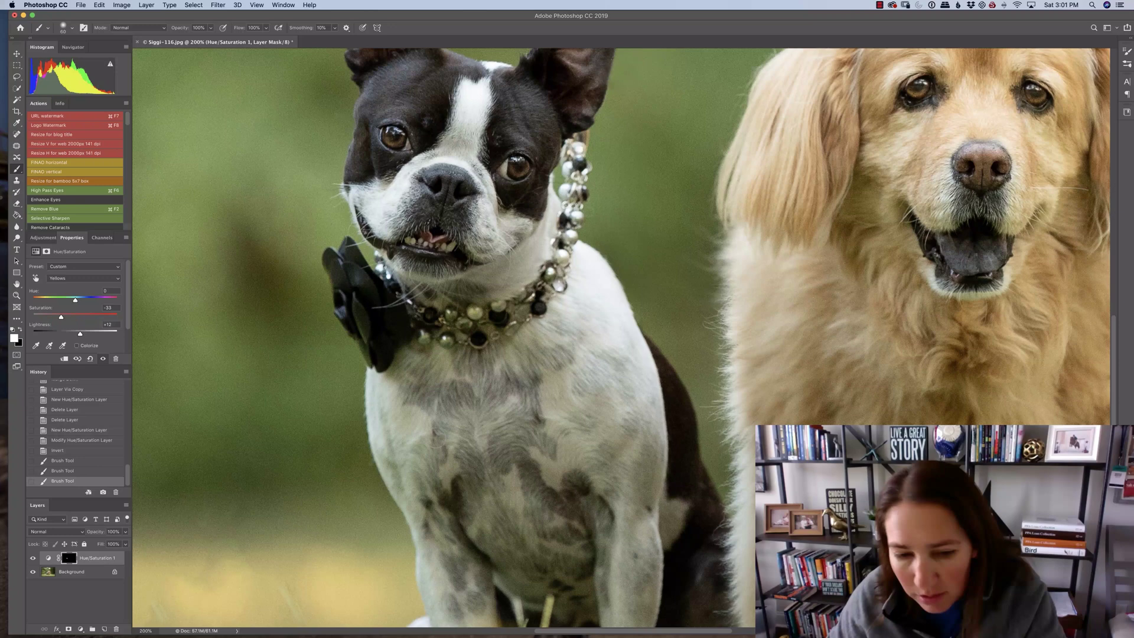
- Enlarge the brush to 175 and paint the correction over the terrier's chest and legs
key("bracketright")
key("bracketright")
key("bracketright")
key("bracketright")
left_click(401, 408)
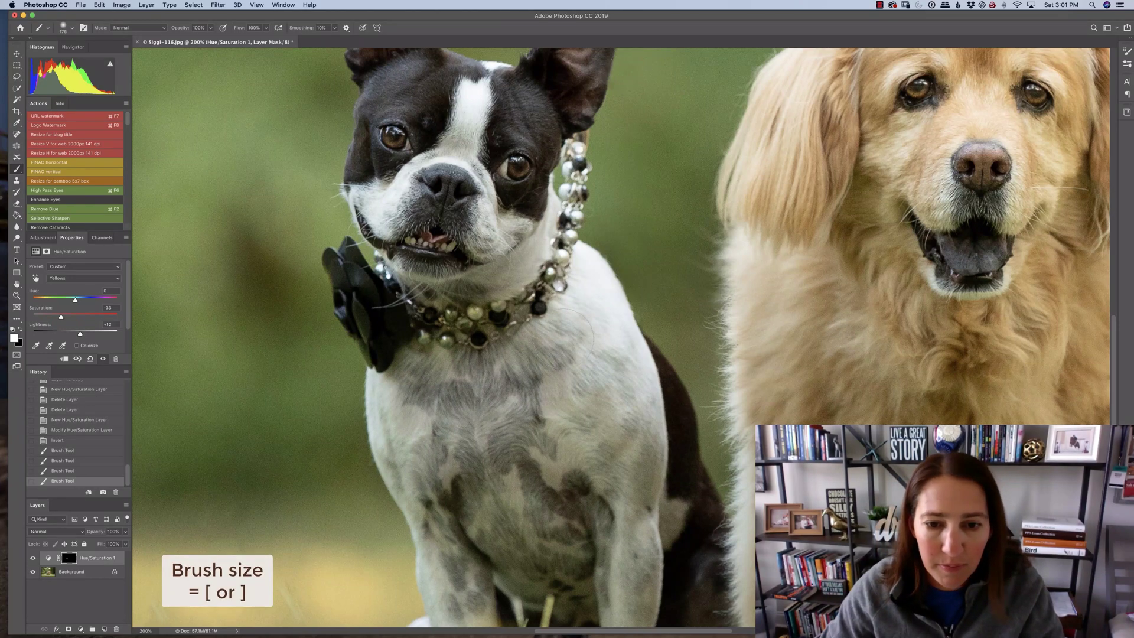
left_click(585, 502)
left_click(507, 549)
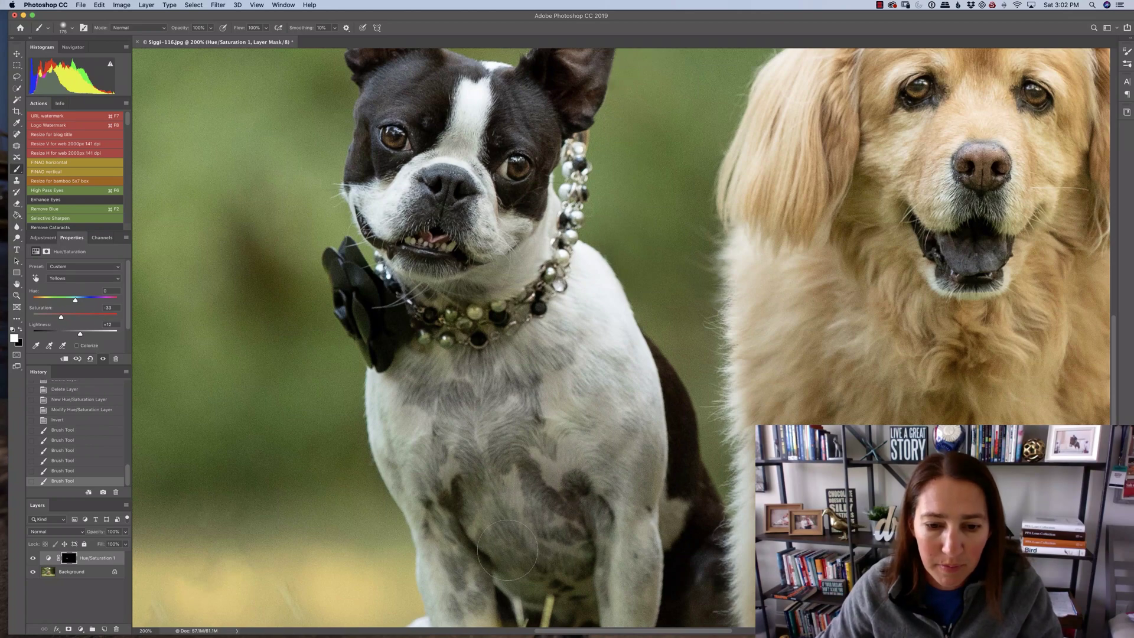
left_click(588, 510)
scroll(496, 251, "down", 5)
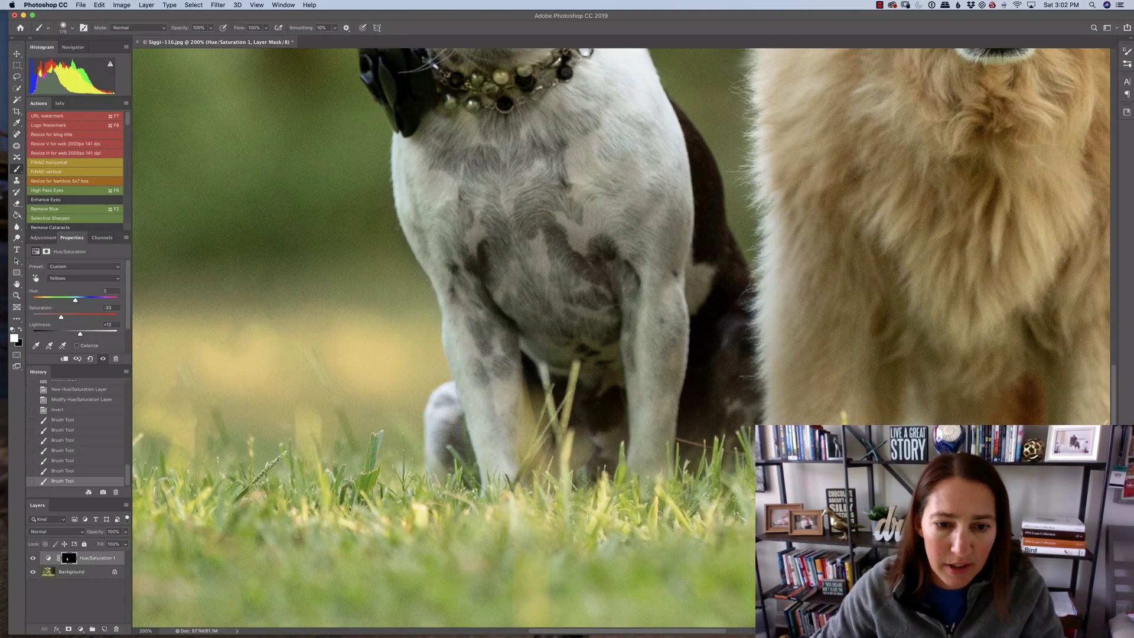
left_click(481, 370)
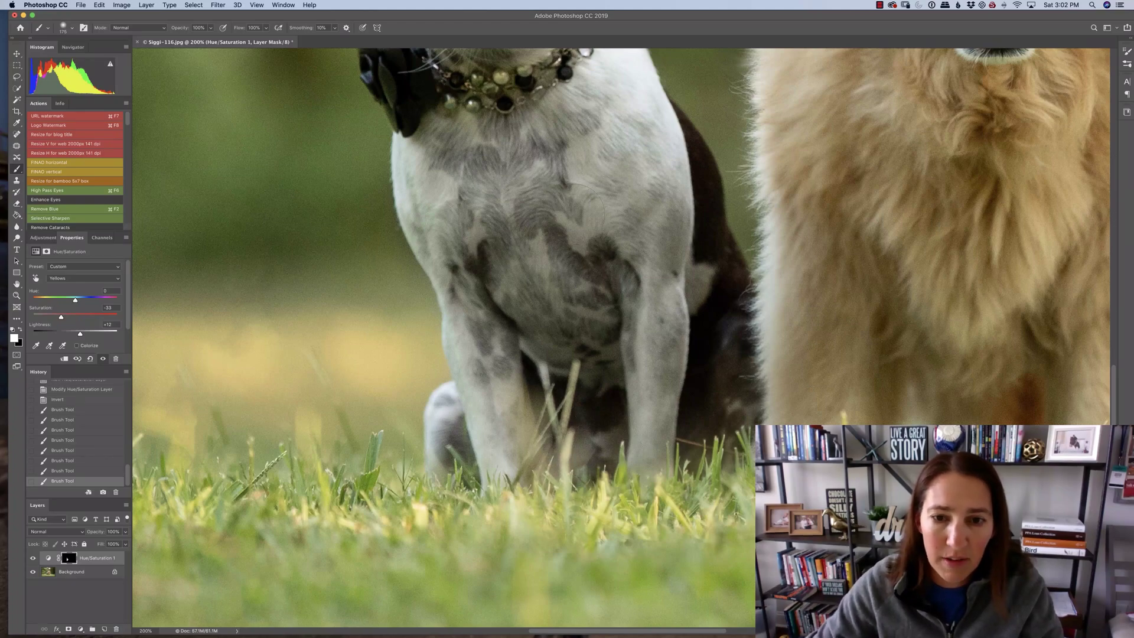
left_click(596, 318)
key("super+minus")
key("super+minus")
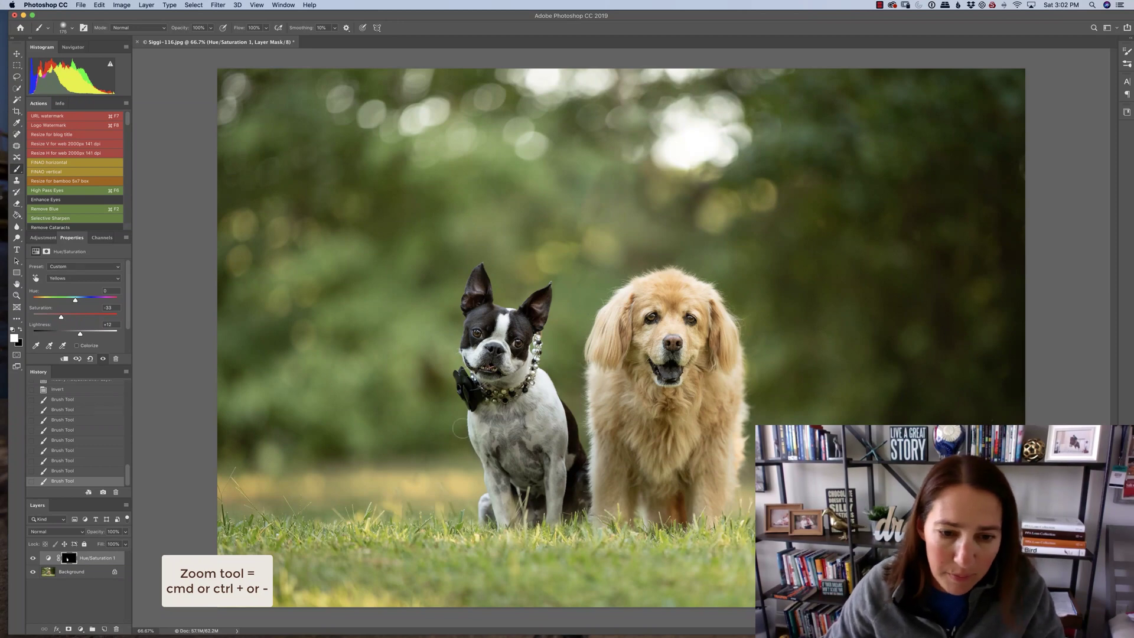
- Paint more of the terrier's side and body on the mask, shrinking the brush to 100
left_click_drag(459, 432, 486, 406)
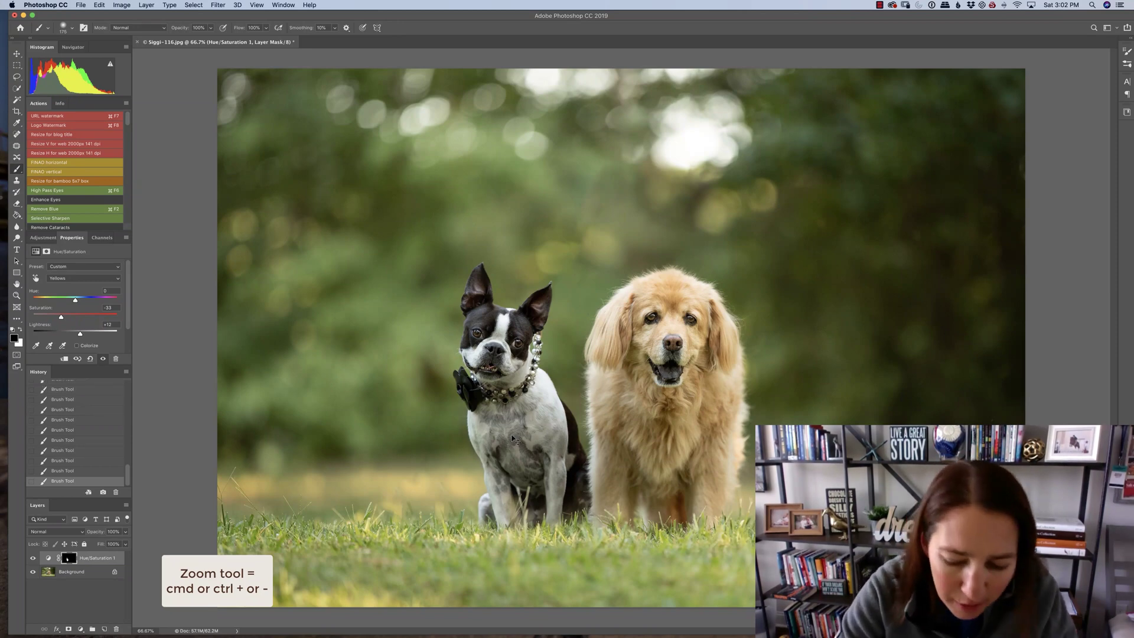
key("super+equal")
key("super+equal")
mouse_move(417, 387)
left_mouse_down()
mouse_move(664, 225)
mouse_move(802, 98)
left_mouse_up()
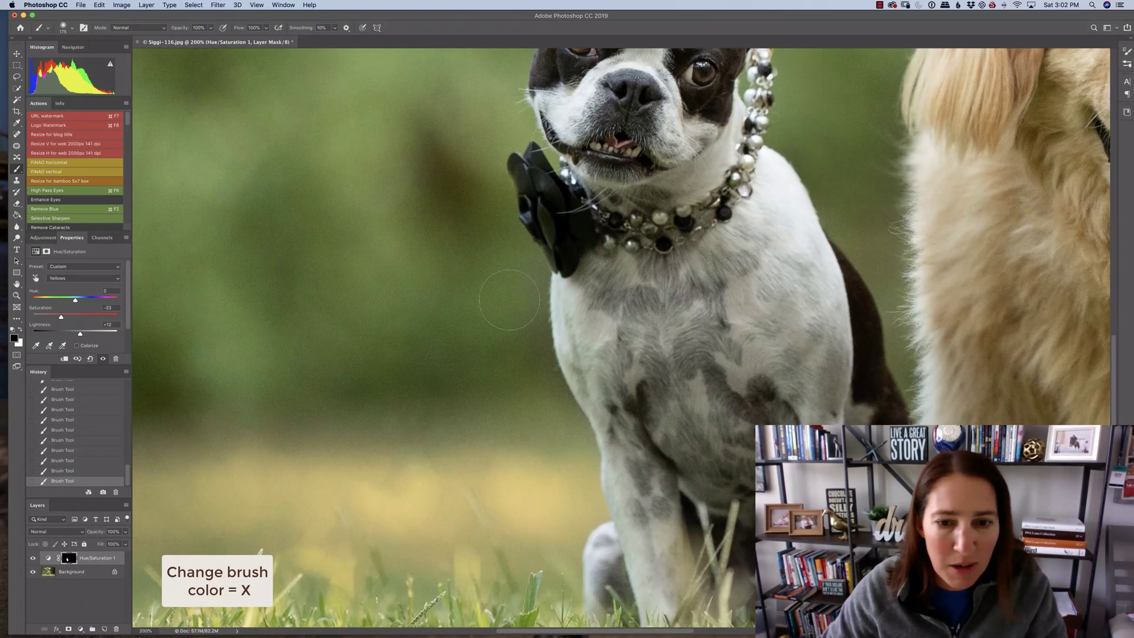
key("bracketleft")
key("bracketleft")
key("bracketleft")
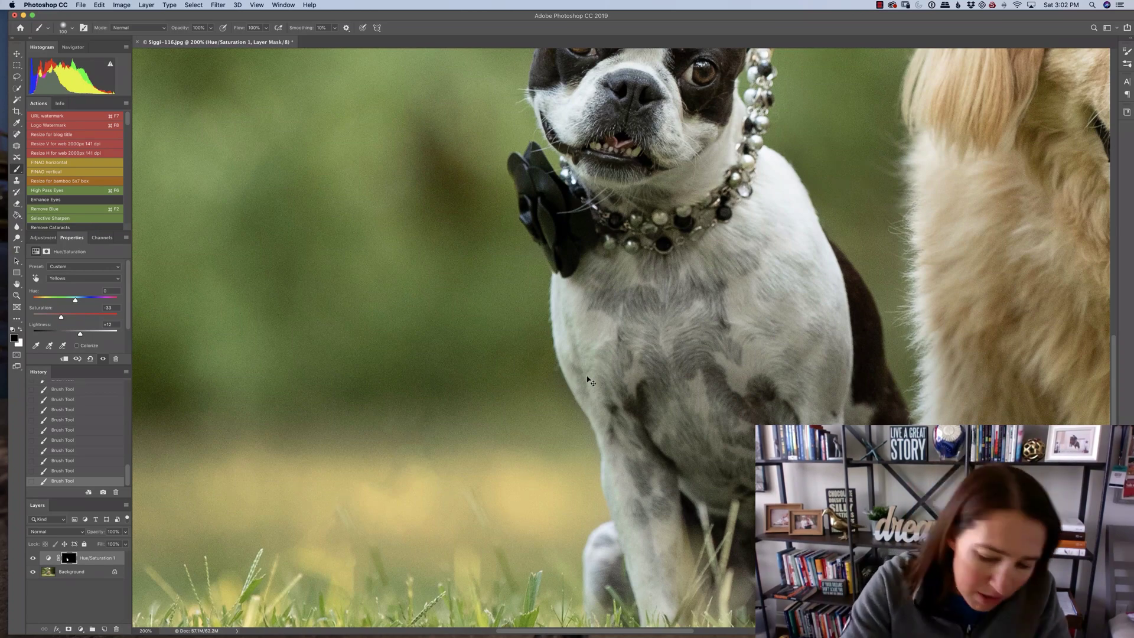
key("super+minus")
key("super+minus")
key("super+minus")
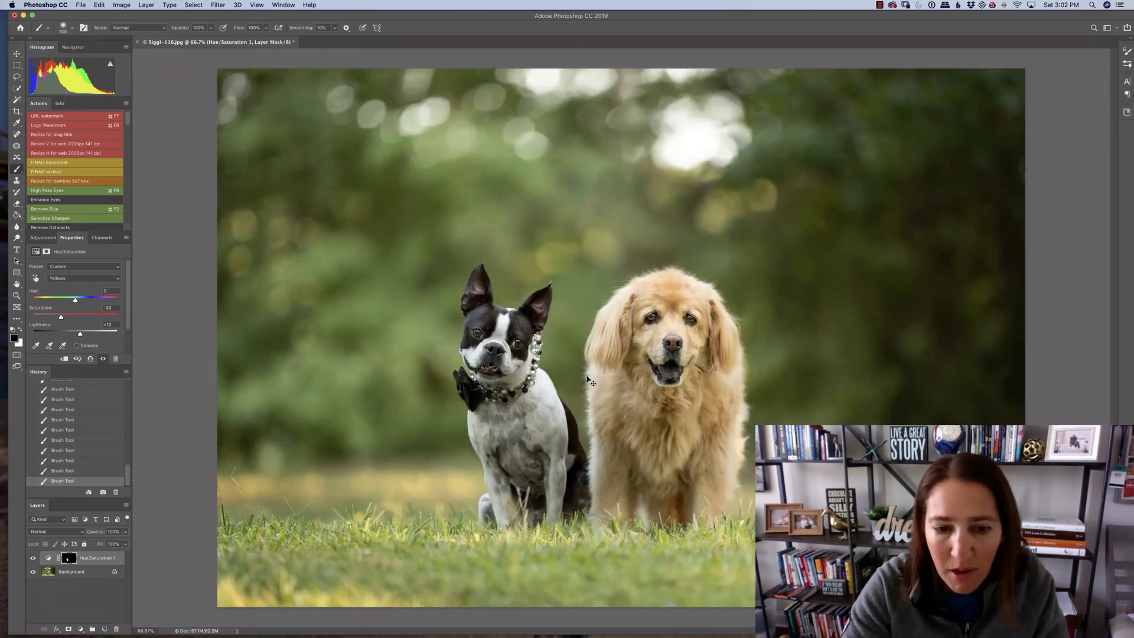
key("super+plus")
key("super+plus")
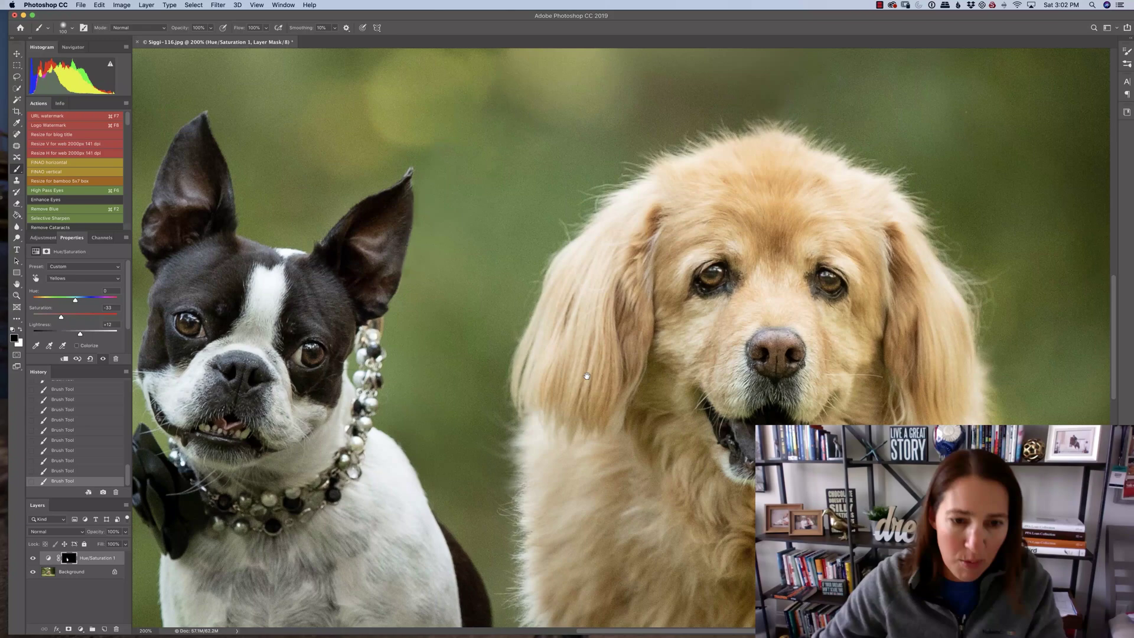
scroll(586, 375, "down", 10)
scroll(586, 376, "left", 13)
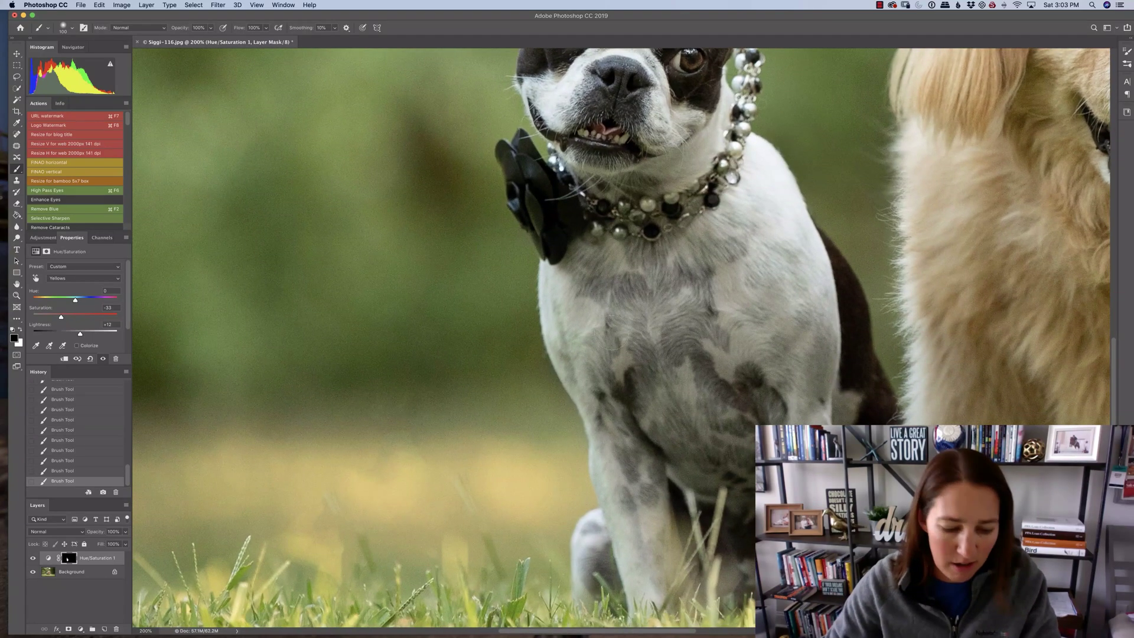
- Toggle Hue/Saturation 1 visibility on and off to compare against the original, leaving it on
key("super+minus")
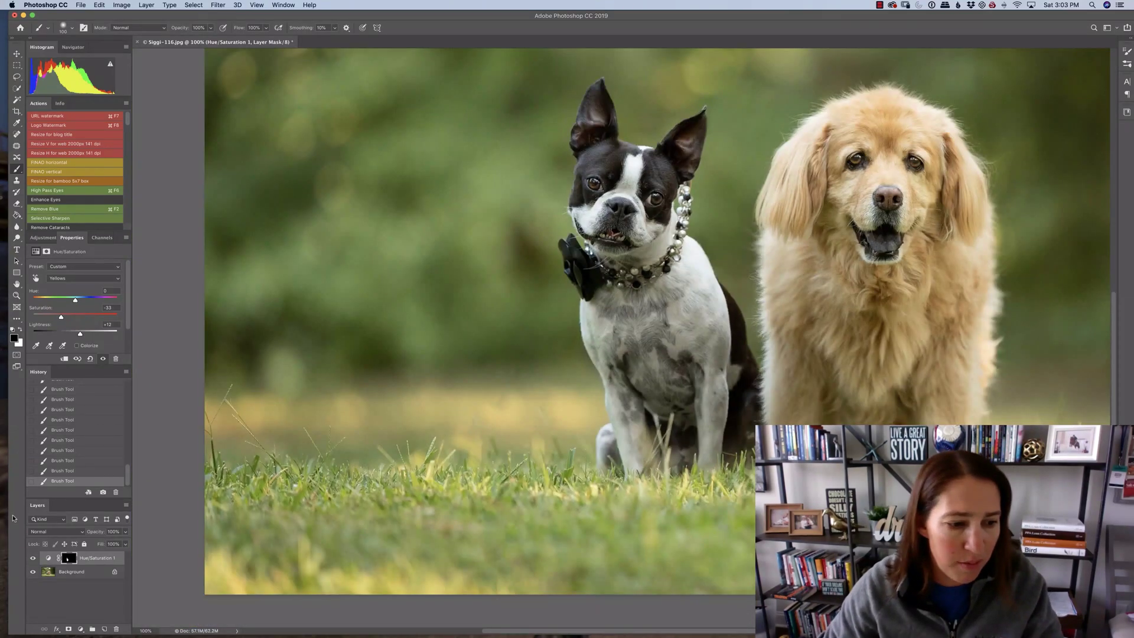
left_click(34, 559)
left_click(34, 558)
left_click(33, 558)
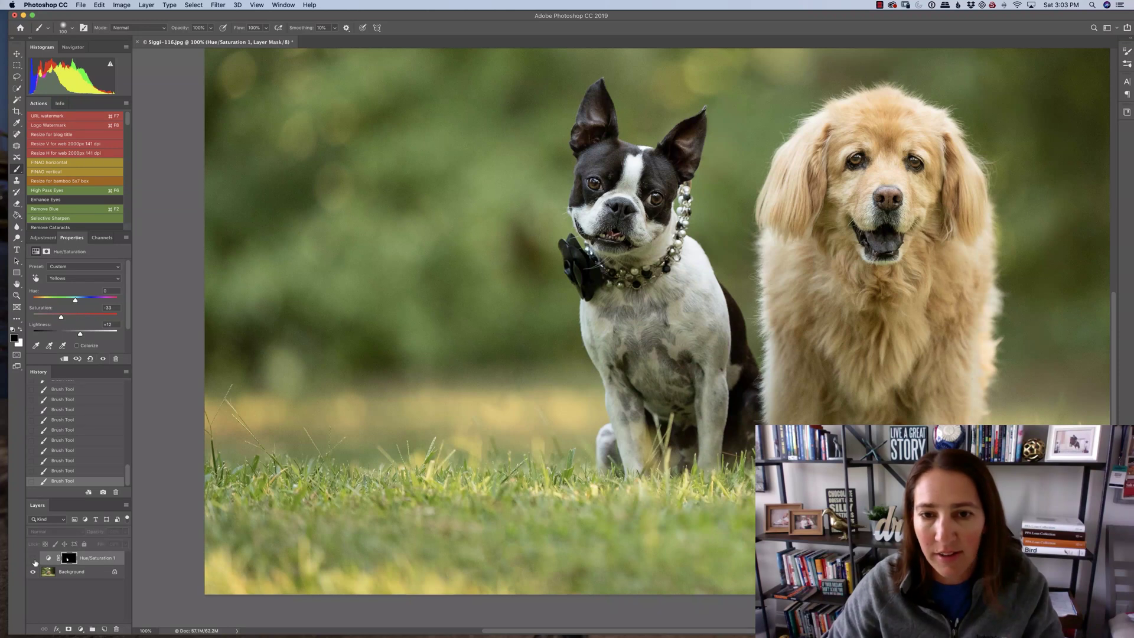
left_click(34, 559)
left_click(33, 559)
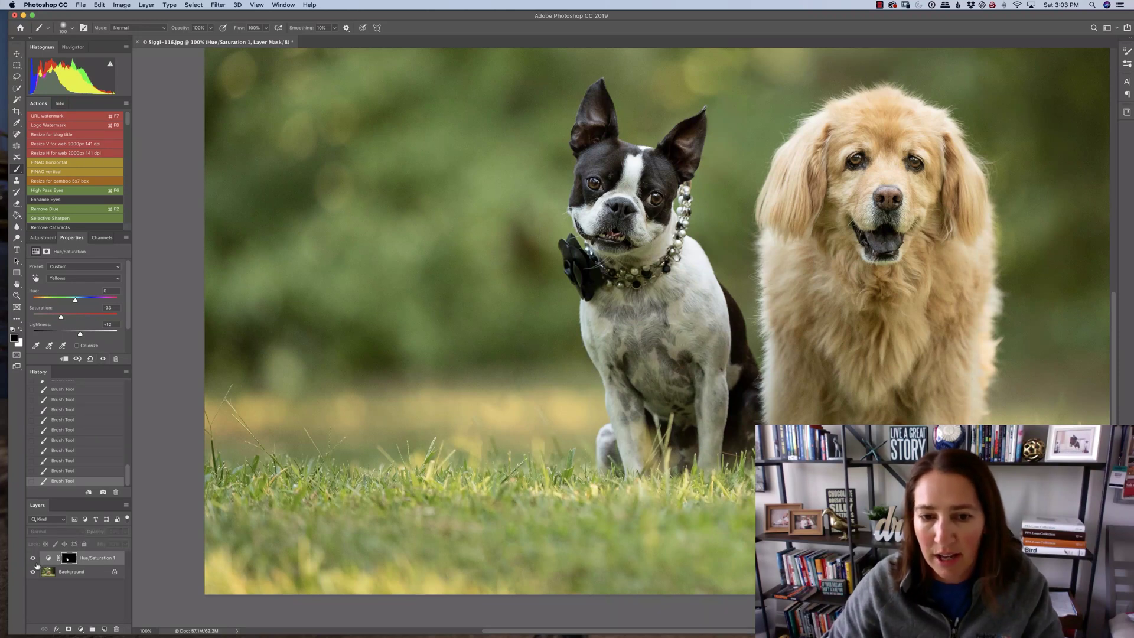
left_click(34, 558)
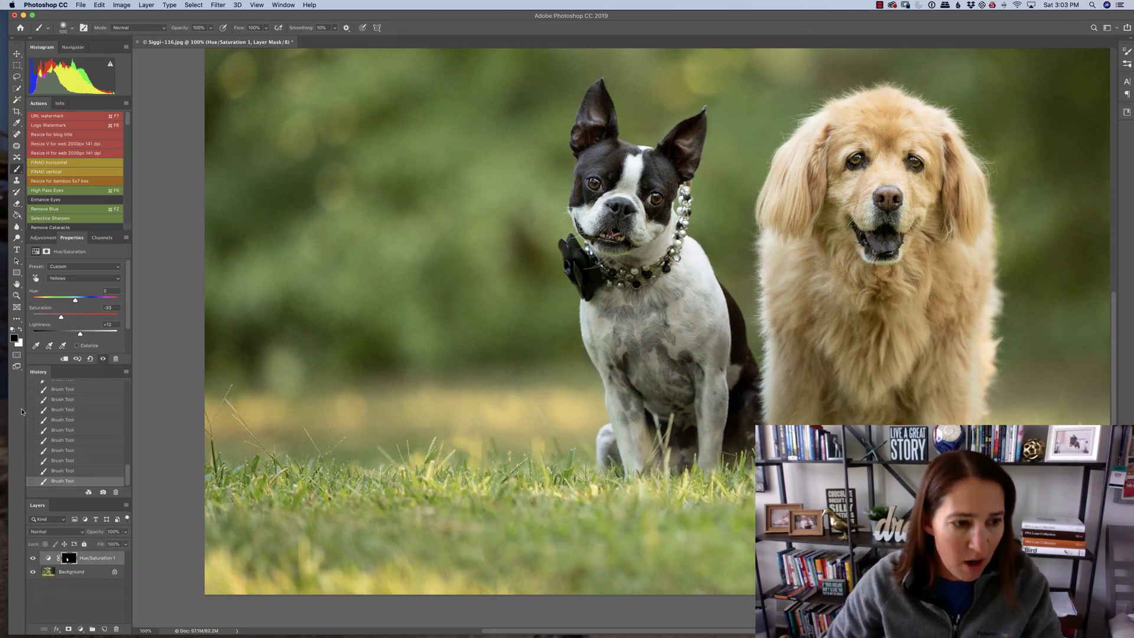
- Add a Hue/Saturation 2 layer targeting Greens with Saturation -23 and Lightness +13
left_click(42, 237)
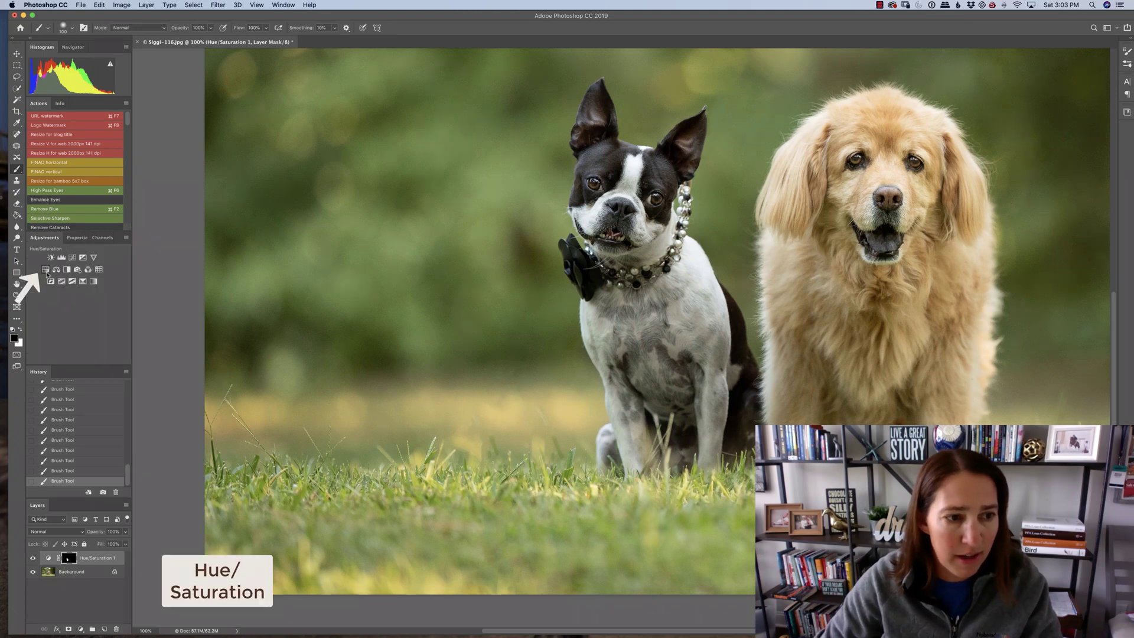
left_click(48, 279)
left_click(70, 278)
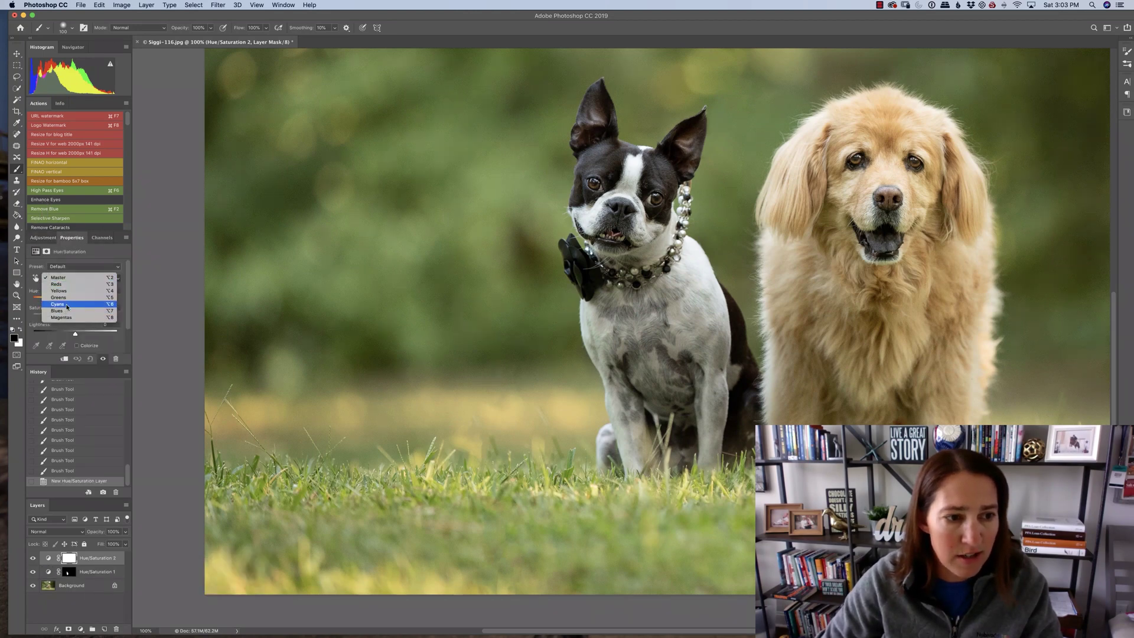
left_click(72, 300)
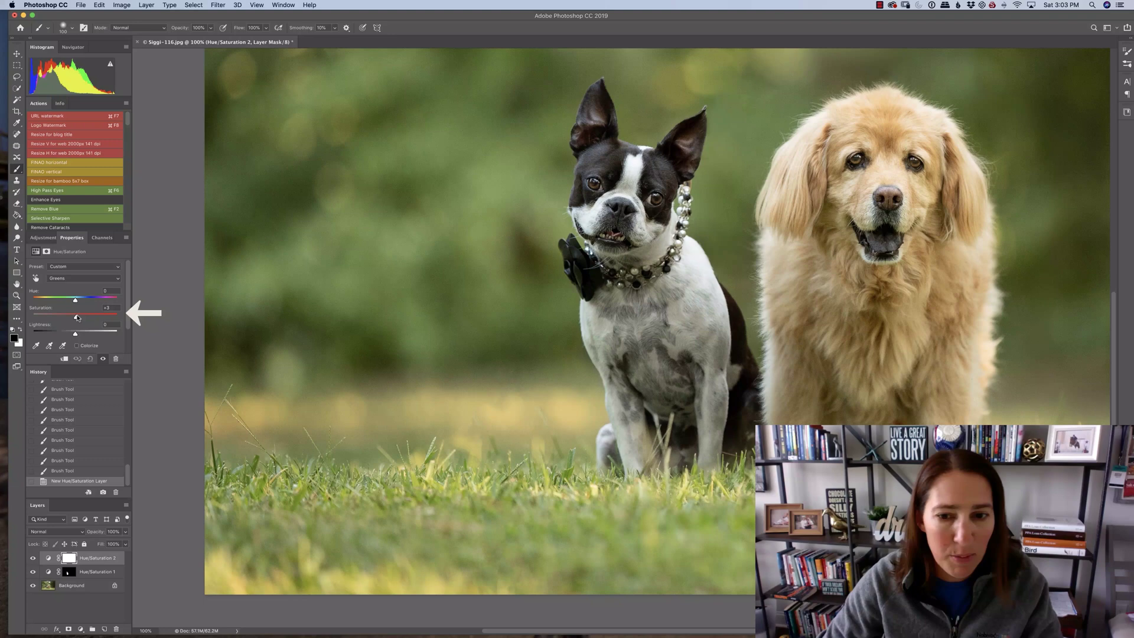
left_click_drag(75, 314, 112, 315)
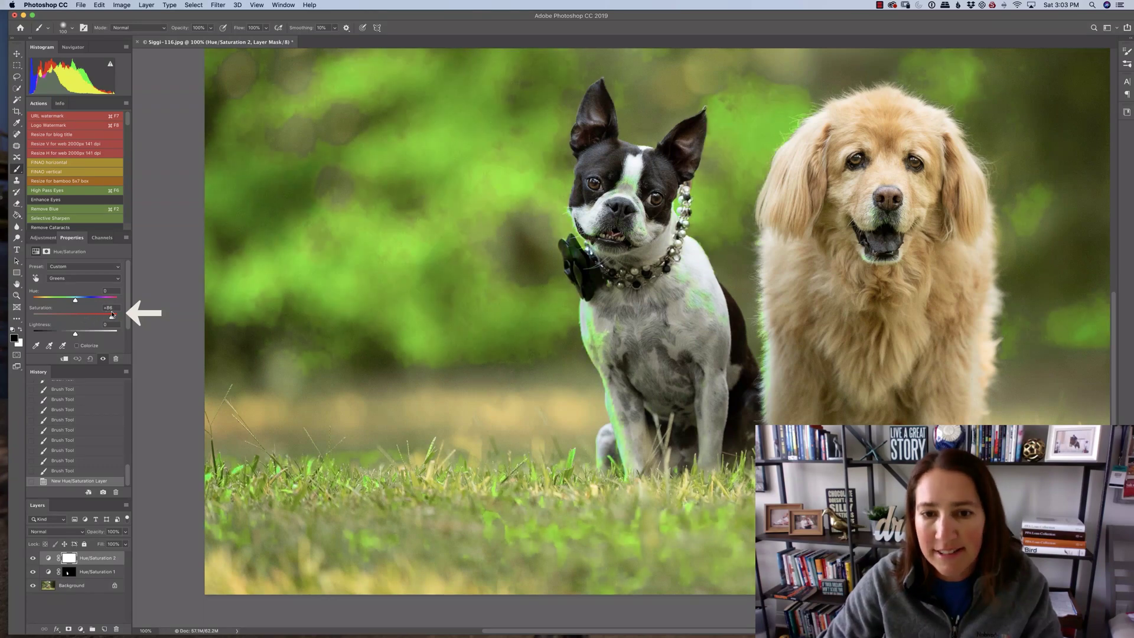
left_click_drag(112, 315, 81, 334)
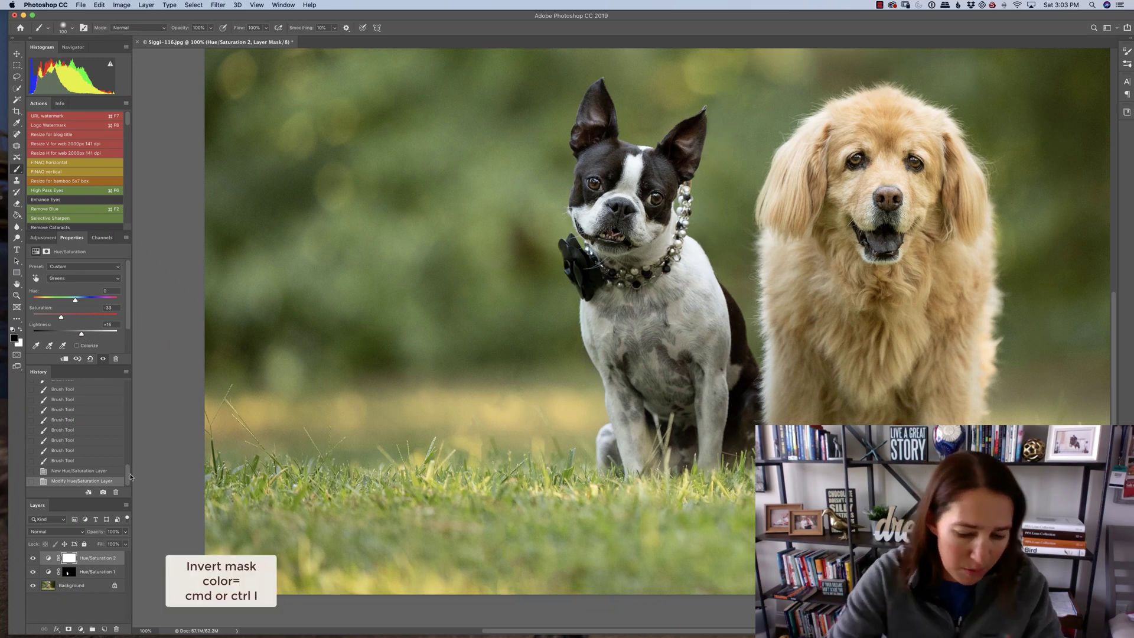
- Invert the Hue/Saturation 2 mask and paint white over the terrier's chest and legs with a 300 brush
key("super+i")
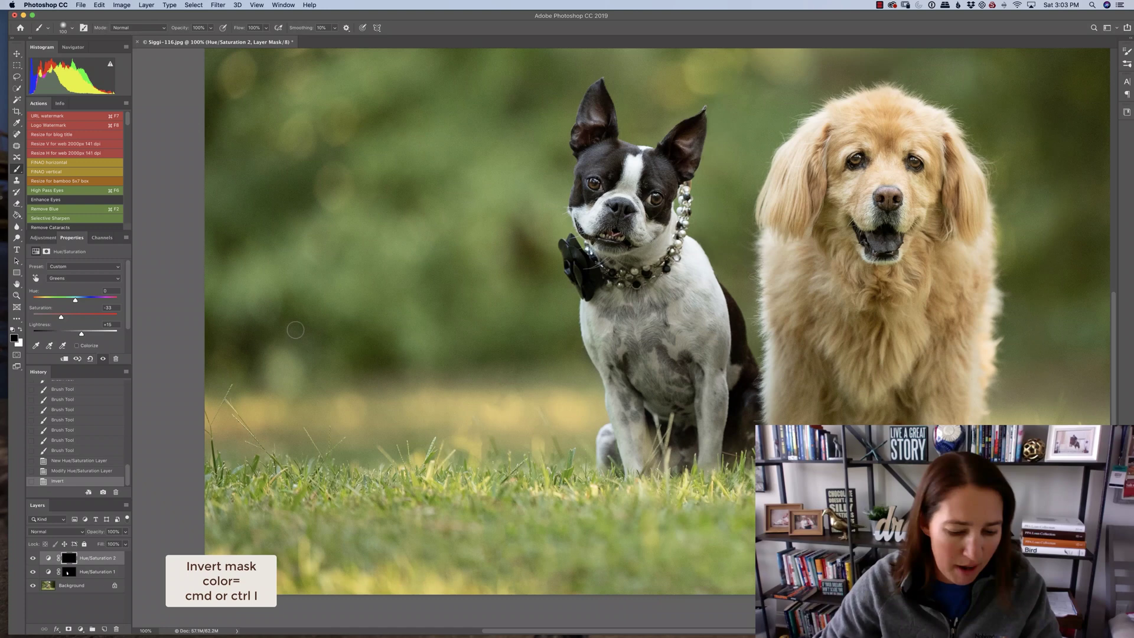
key("x")
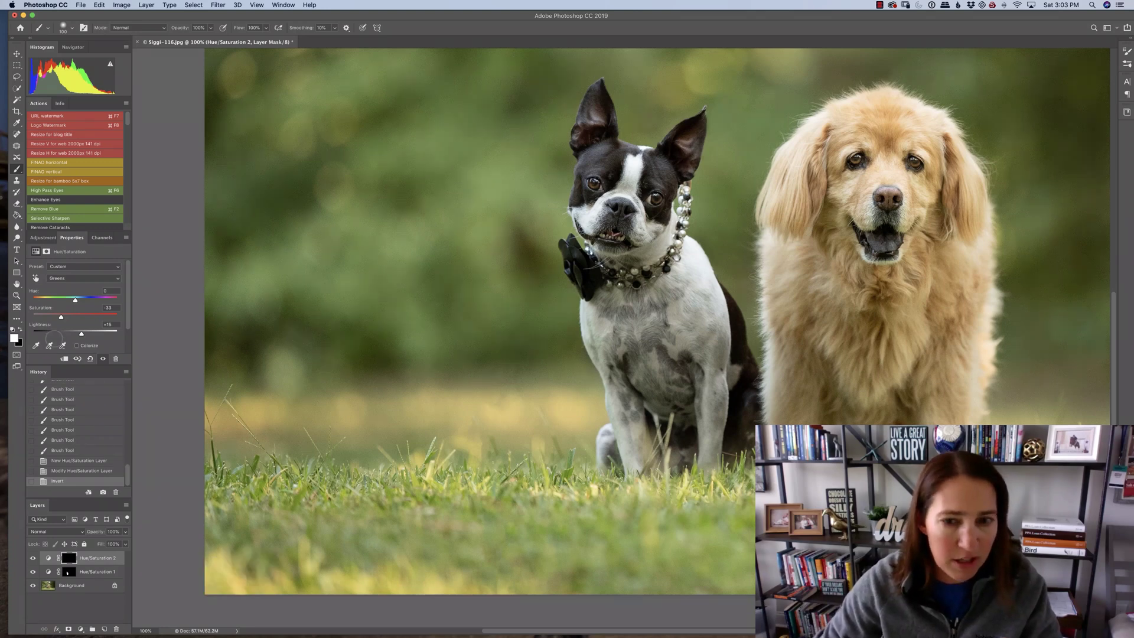
left_click(597, 330)
left_click(595, 326)
left_click(596, 329)
left_click(595, 328)
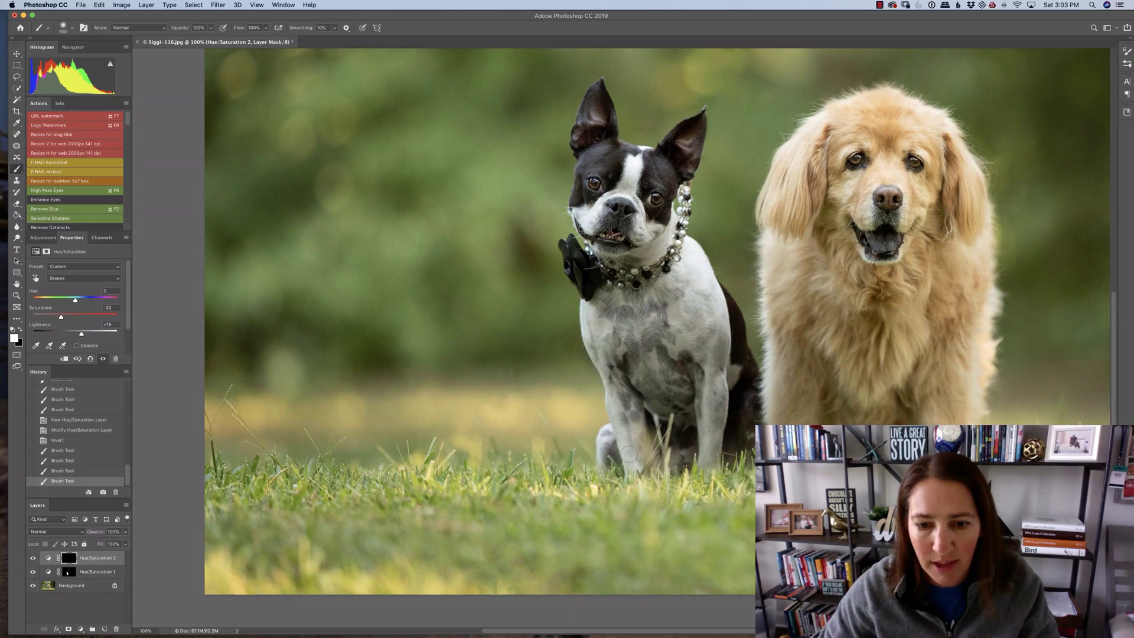
left_click(673, 414)
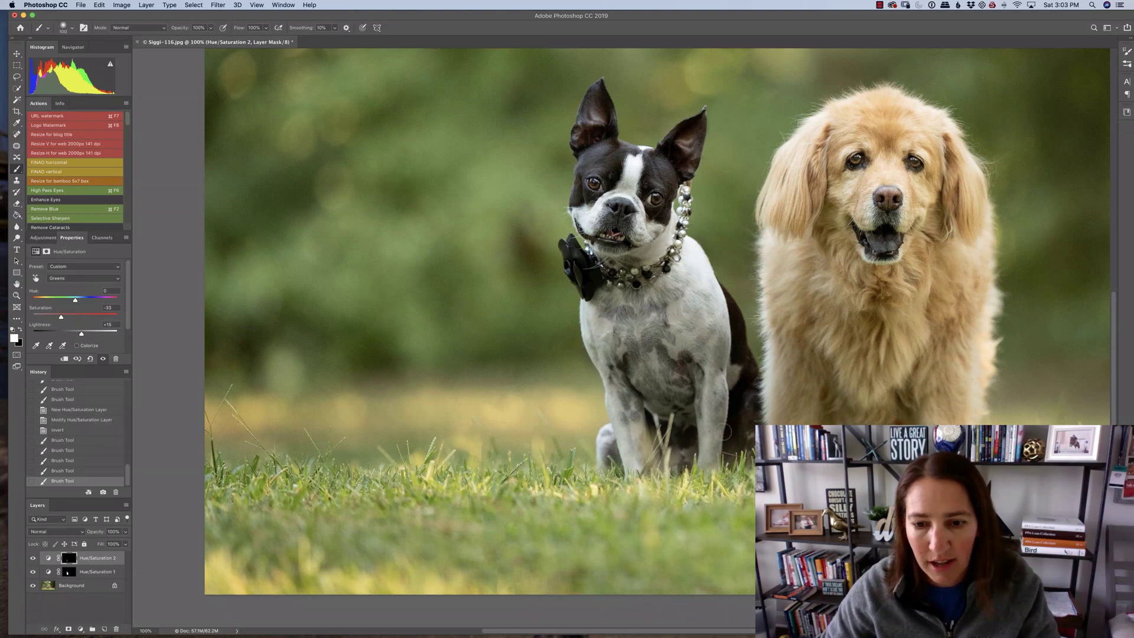
key("bracketright")
key("bracketright")
key("bracketright")
key("bracketright")
key("bracketright")
key("bracketright")
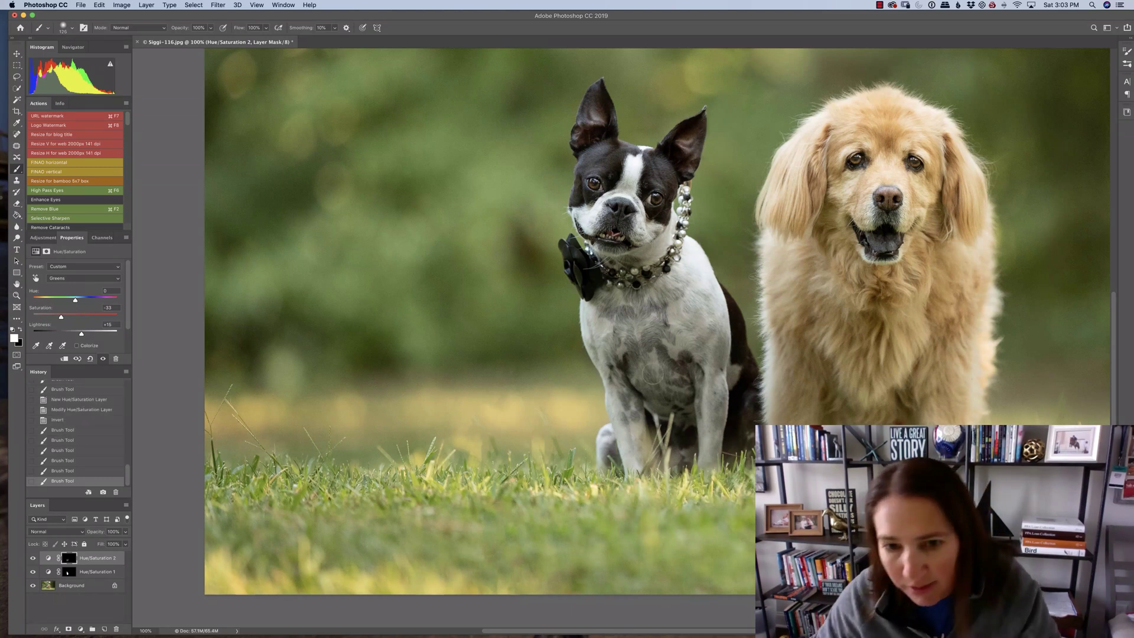
left_click_drag(679, 366, 617, 271)
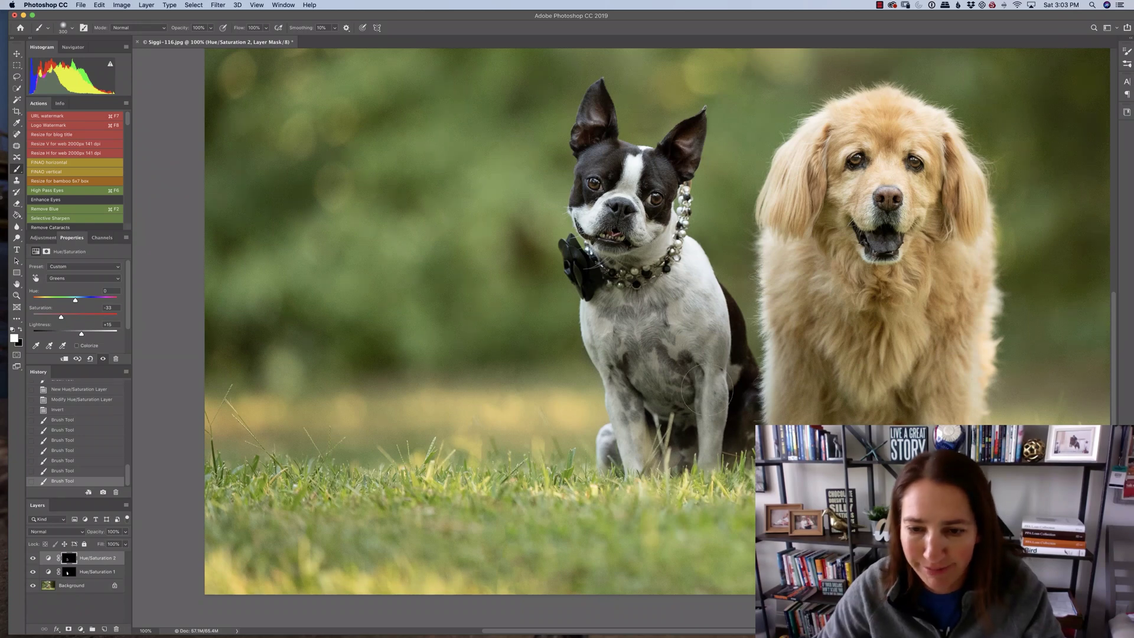
mouse_move(707, 390)
left_mouse_down()
mouse_move(676, 400)
mouse_move(659, 369)
mouse_move(672, 391)
mouse_move(668, 336)
mouse_move(685, 438)
left_mouse_up()
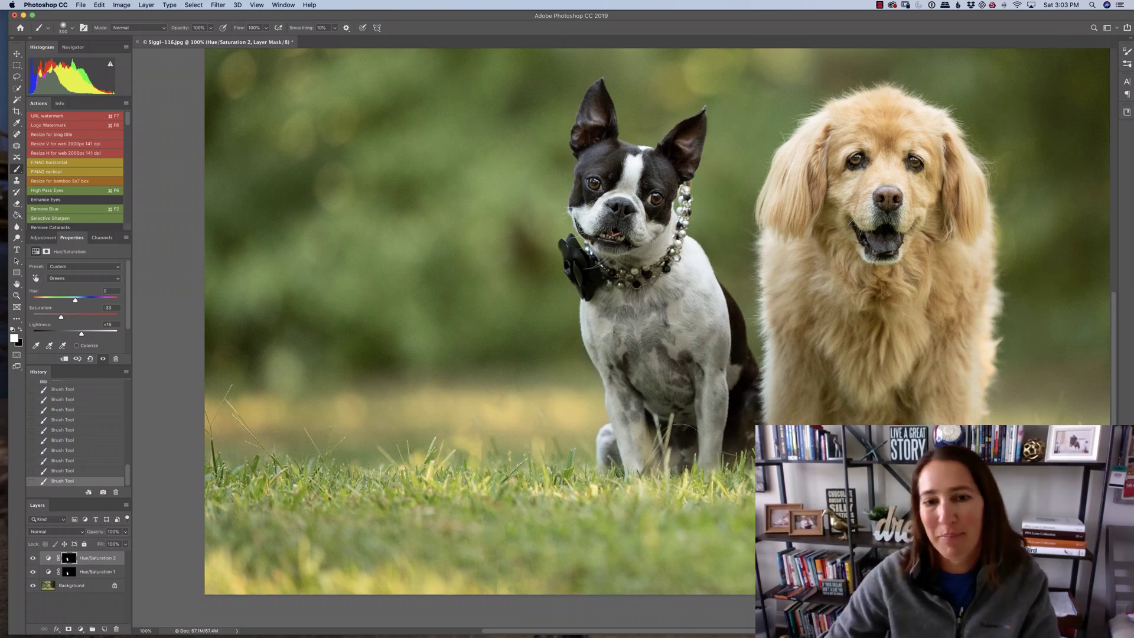
key("super+0")
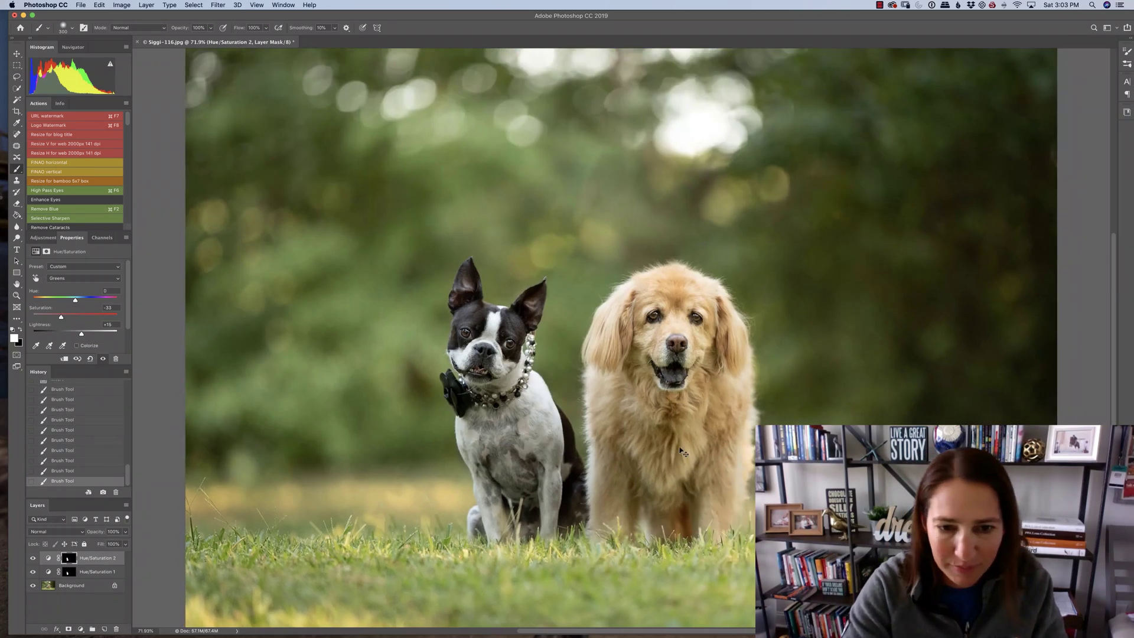
middle_click(24, 578)
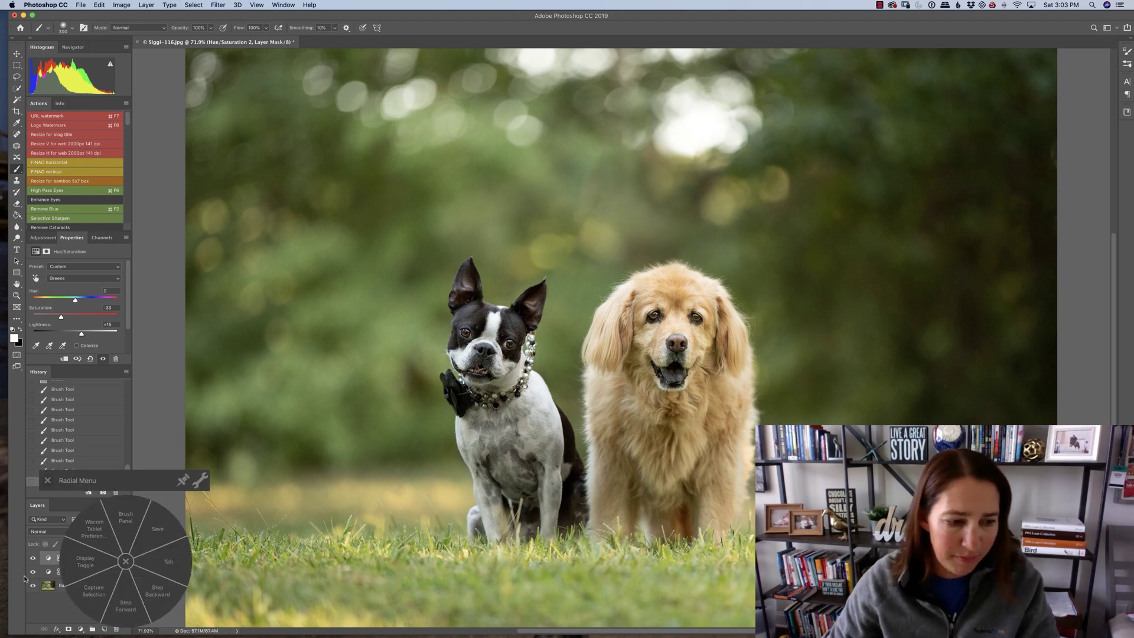
left_click(47, 481)
left_click(33, 558)
left_click(33, 571)
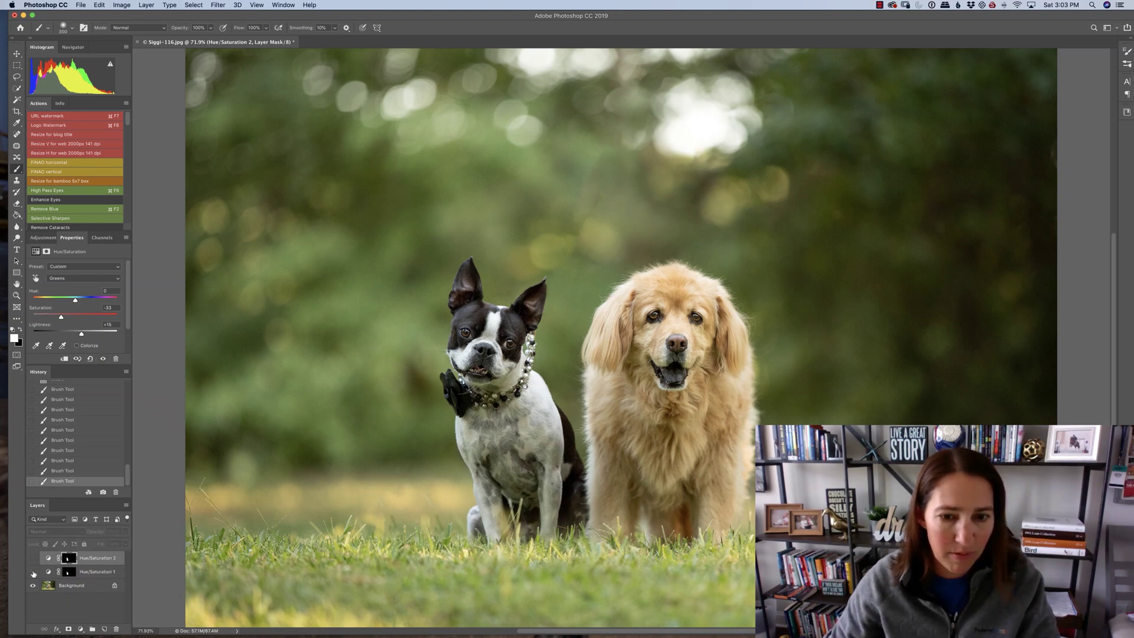
left_click_drag(33, 571, 33, 558)
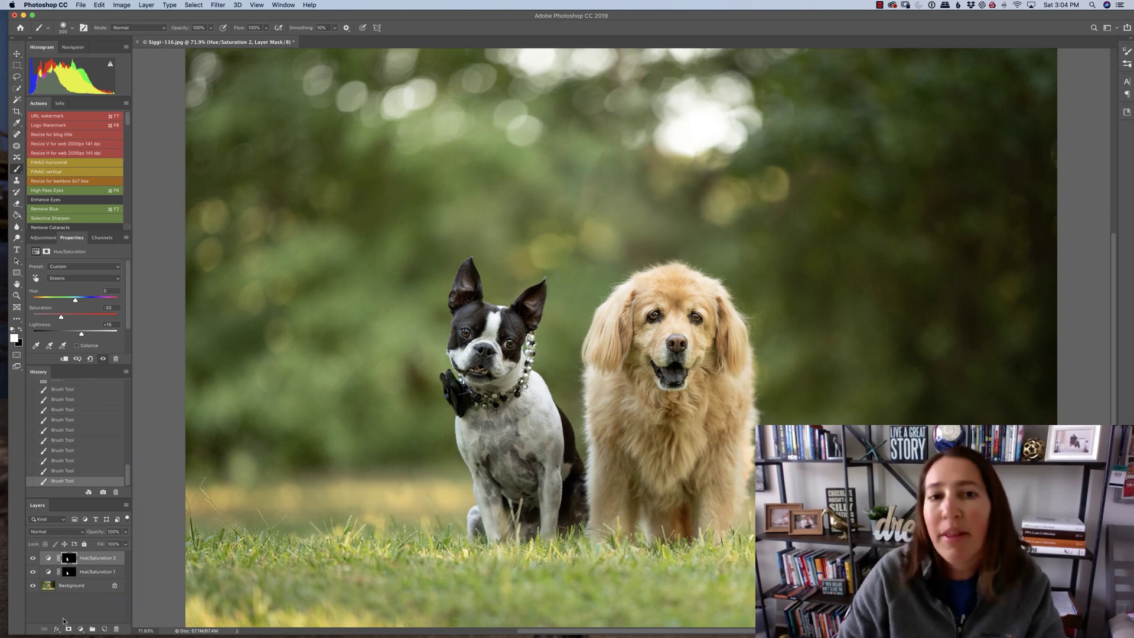
key("super+1")
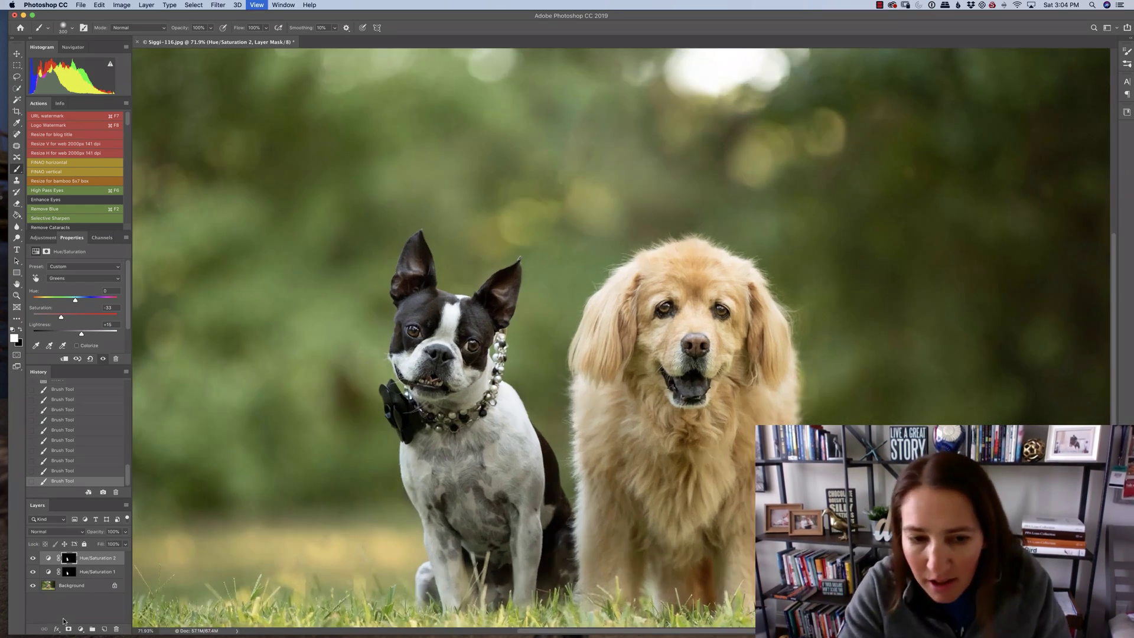
left_click_drag(514, 376, 594, 274)
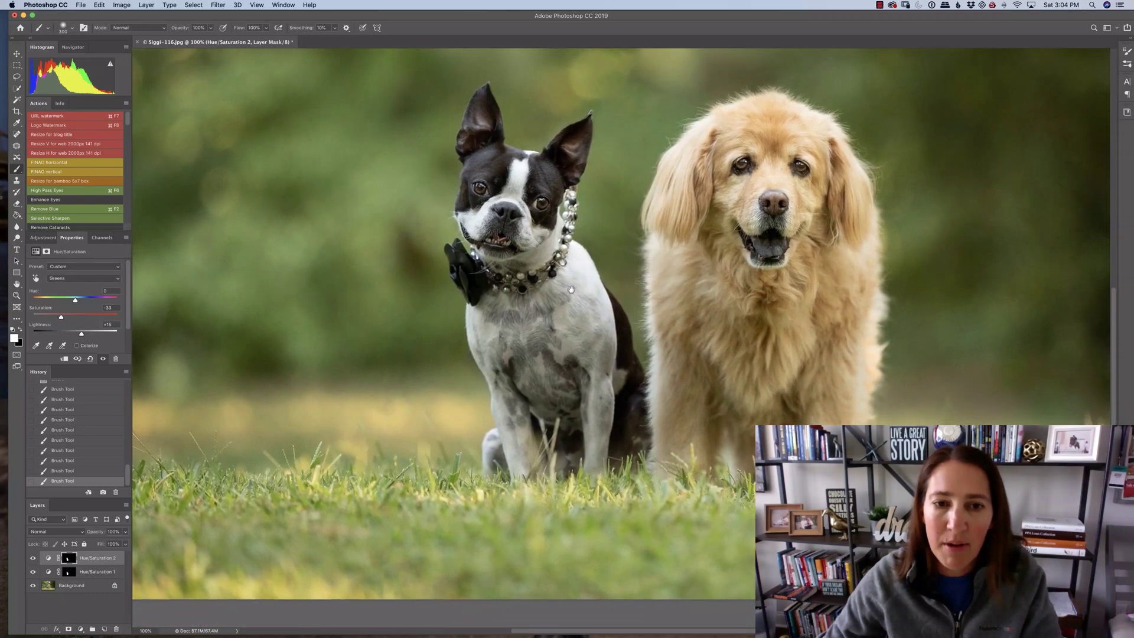
key("super+minus")
key("super+minus")
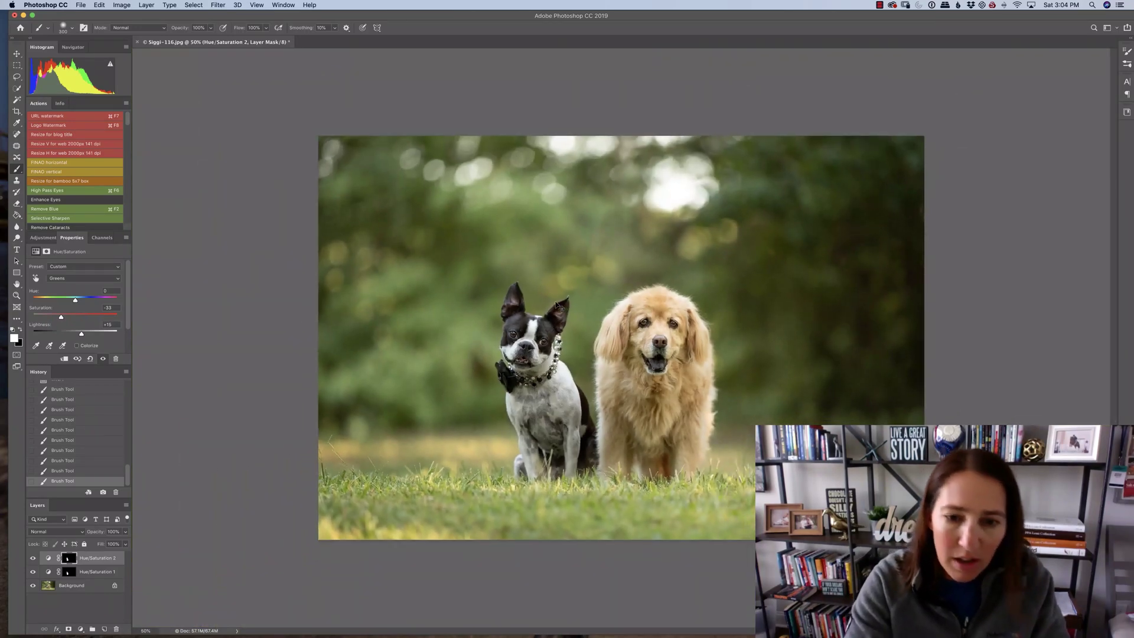